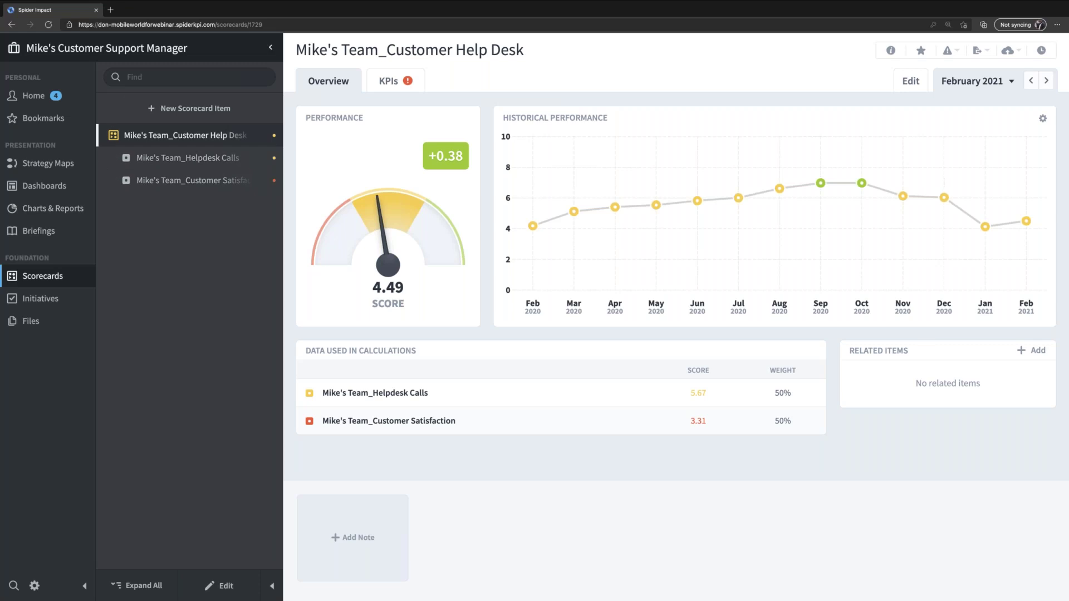
- Review the team's Helpdesk Calls scorecard and its KPIs for calls handled, % calls answered and average time to answer
{"action": "left_click", "coordinate": [189, 159]}
{"action": "left_click", "coordinate": [189, 162]}
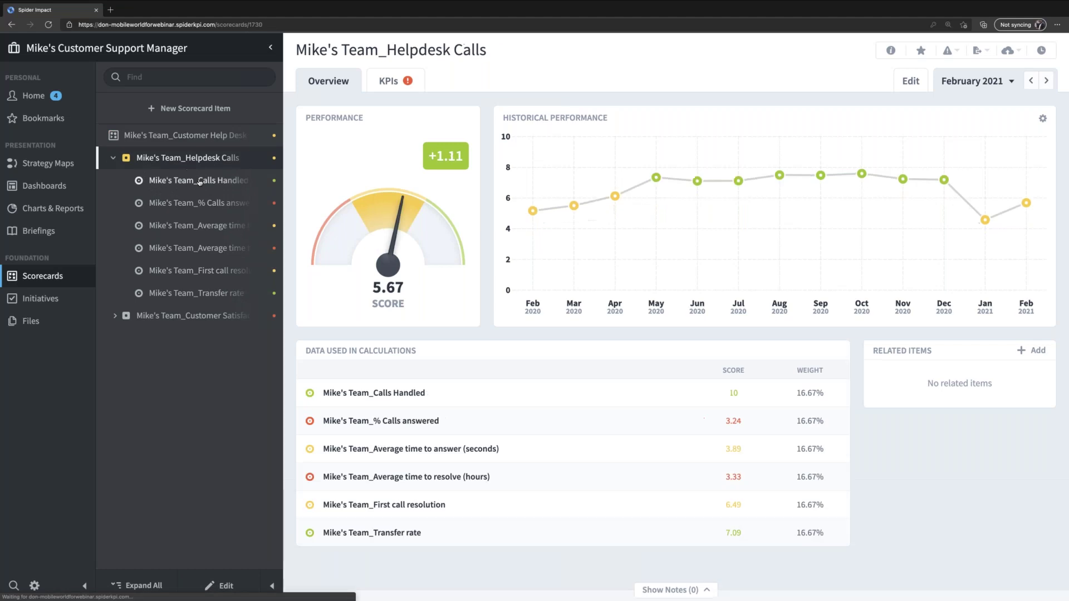
{"action": "left_click", "coordinate": [198, 180]}
{"action": "left_click", "coordinate": [201, 204]}
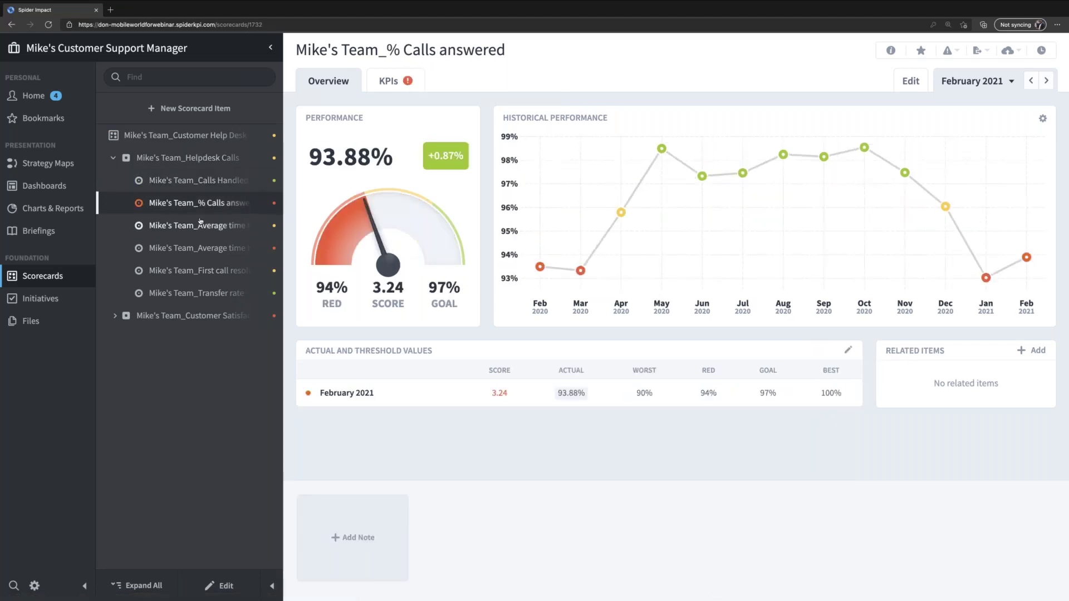
{"action": "left_click", "coordinate": [201, 223]}
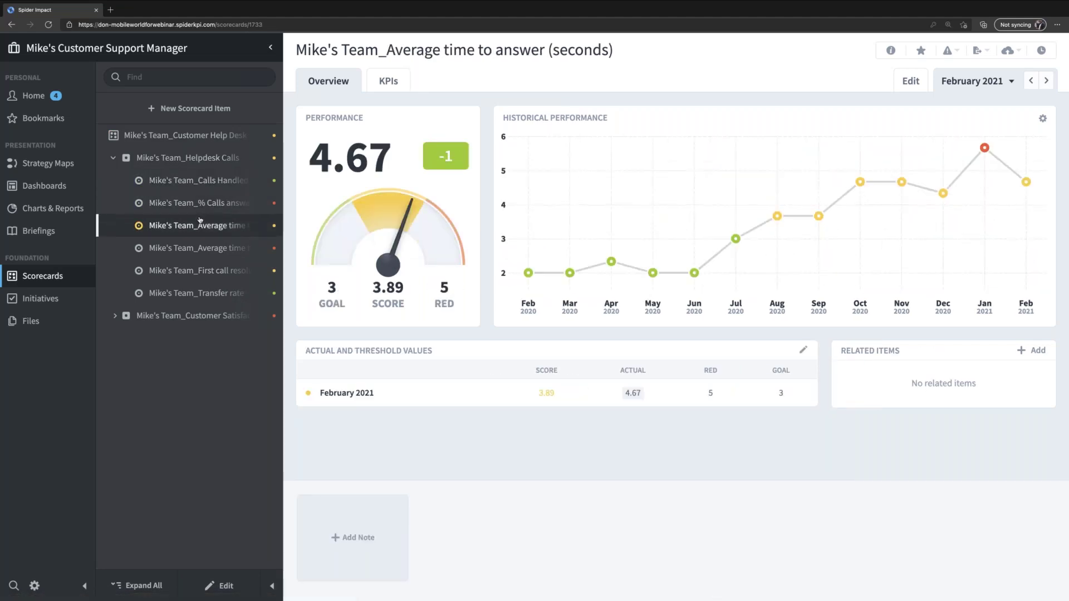
- Examine the team's Customer Satisfaction Survey KPI and its historical performance at February 2021
{"action": "left_click", "coordinate": [231, 314]}
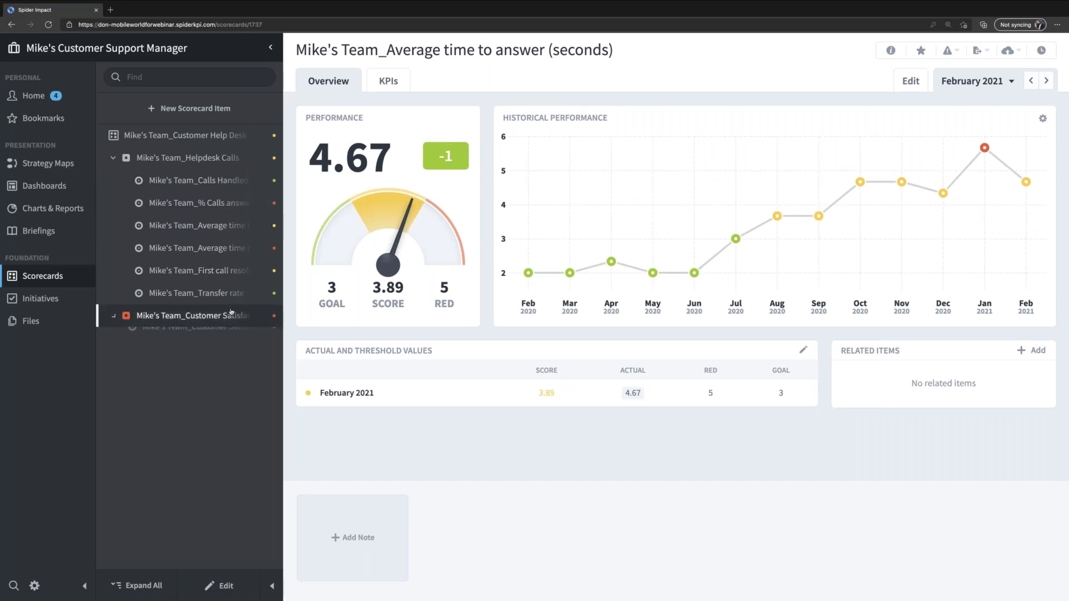
{"action": "left_click", "coordinate": [229, 338]}
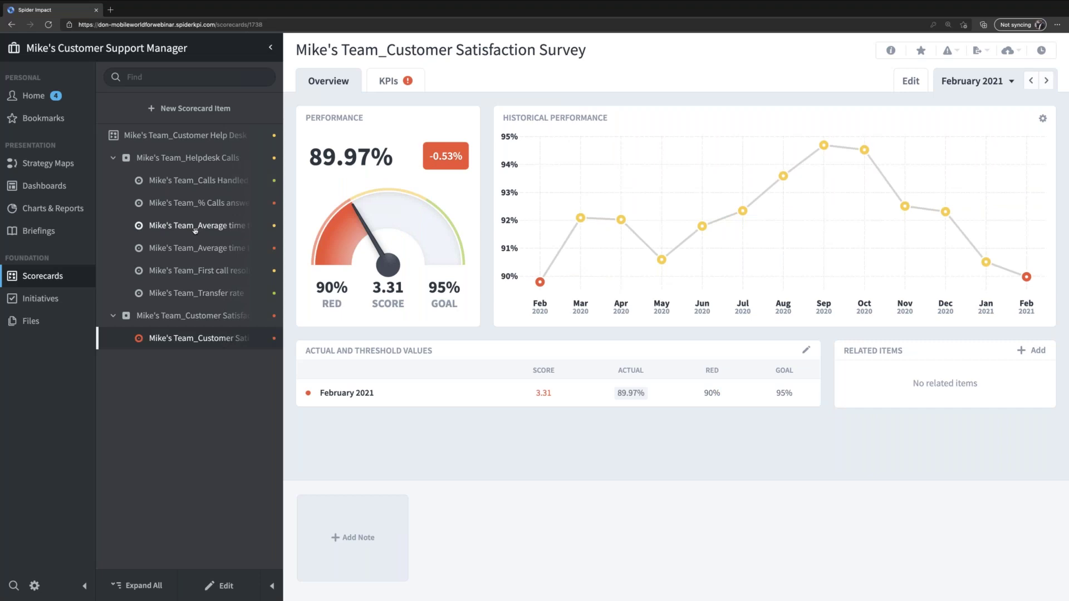
{"action": "mouse_move", "coordinate": [1026, 279]}
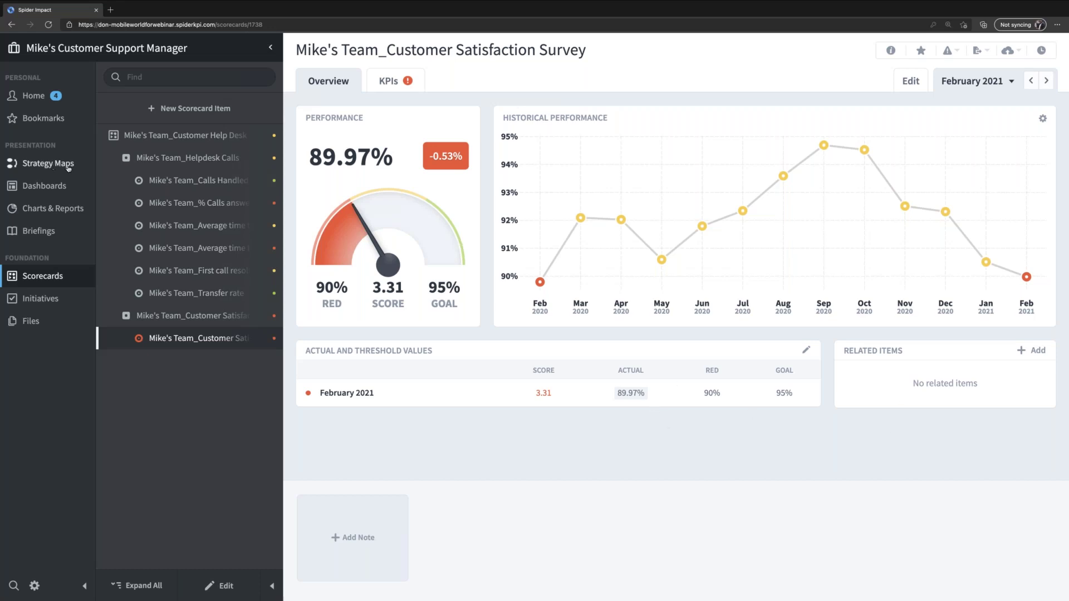
- Open the team's Red KPIs Report and compare January 2021 with February 2021, checking the available reporting period types
{"action": "left_click", "coordinate": [58, 209]}
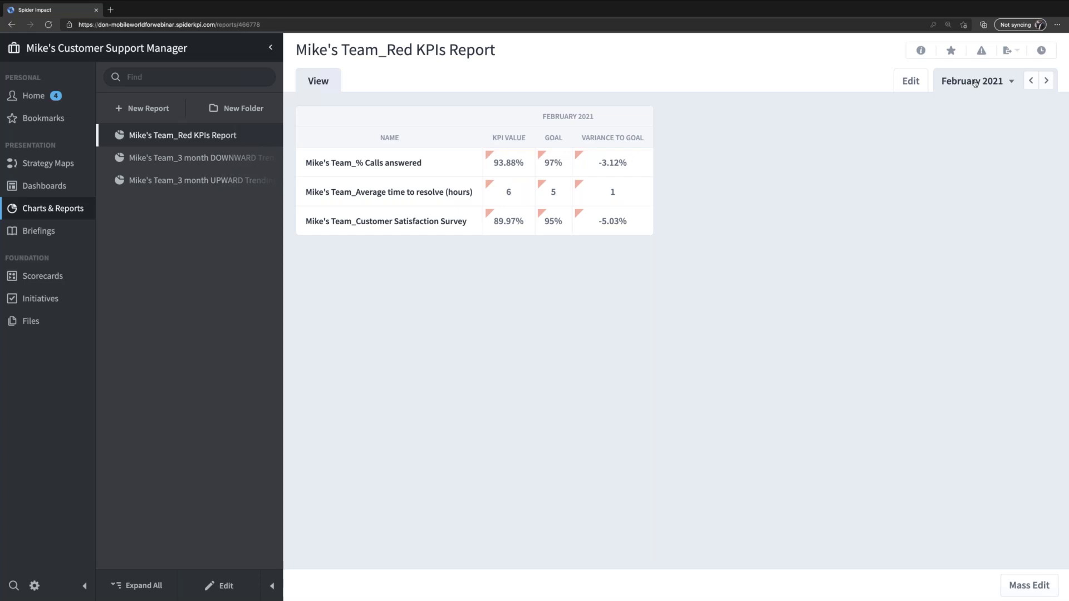
{"action": "left_click", "coordinate": [1031, 82]}
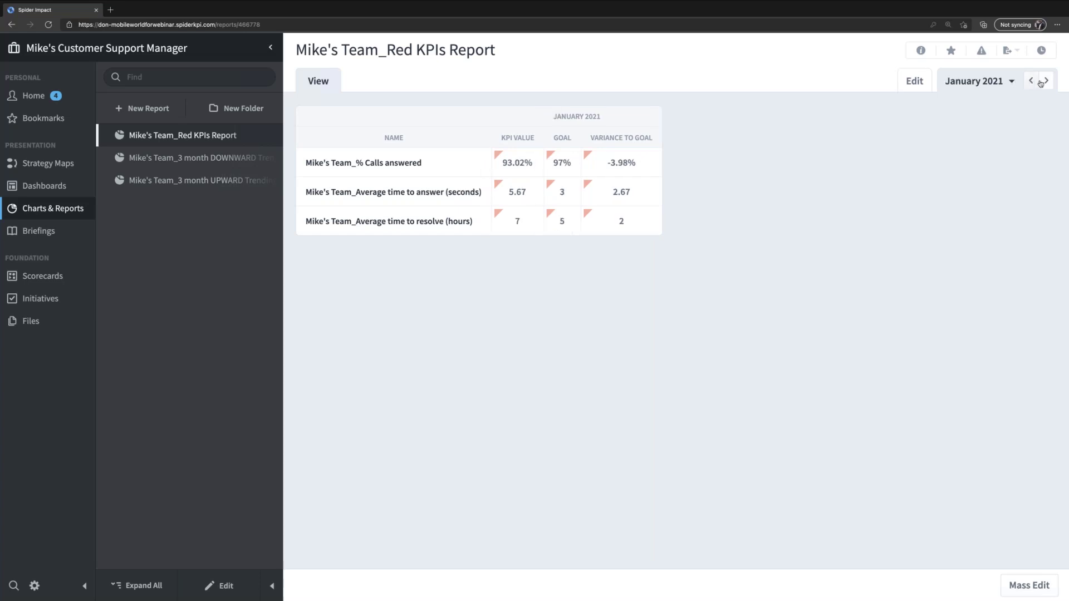
{"action": "left_click", "coordinate": [1004, 85]}
{"action": "left_click", "coordinate": [987, 113]}
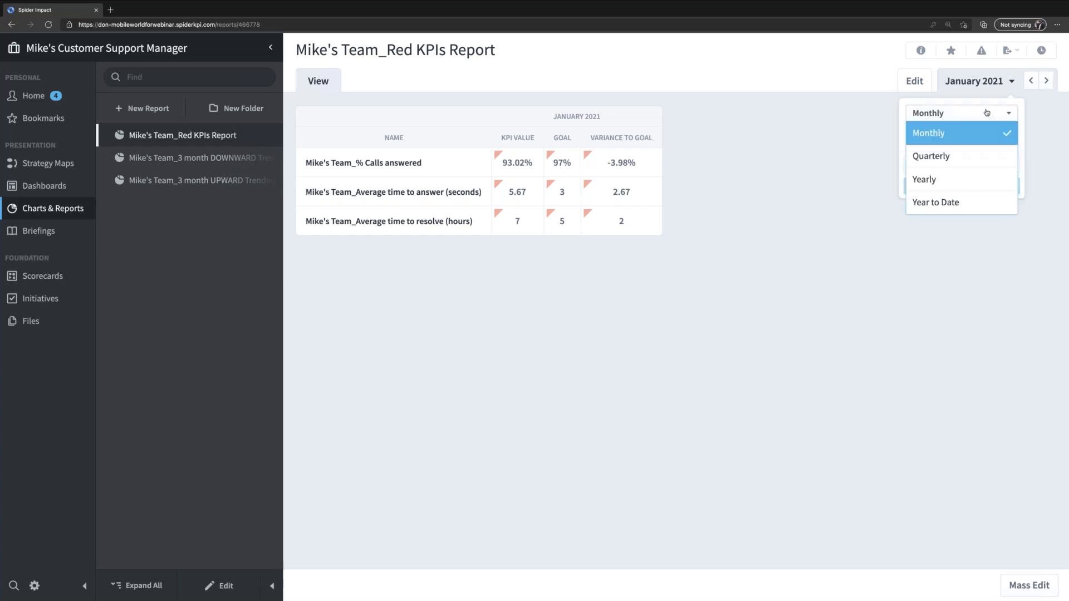
{"action": "left_click", "coordinate": [857, 130]}
{"action": "left_click", "coordinate": [1047, 81]}
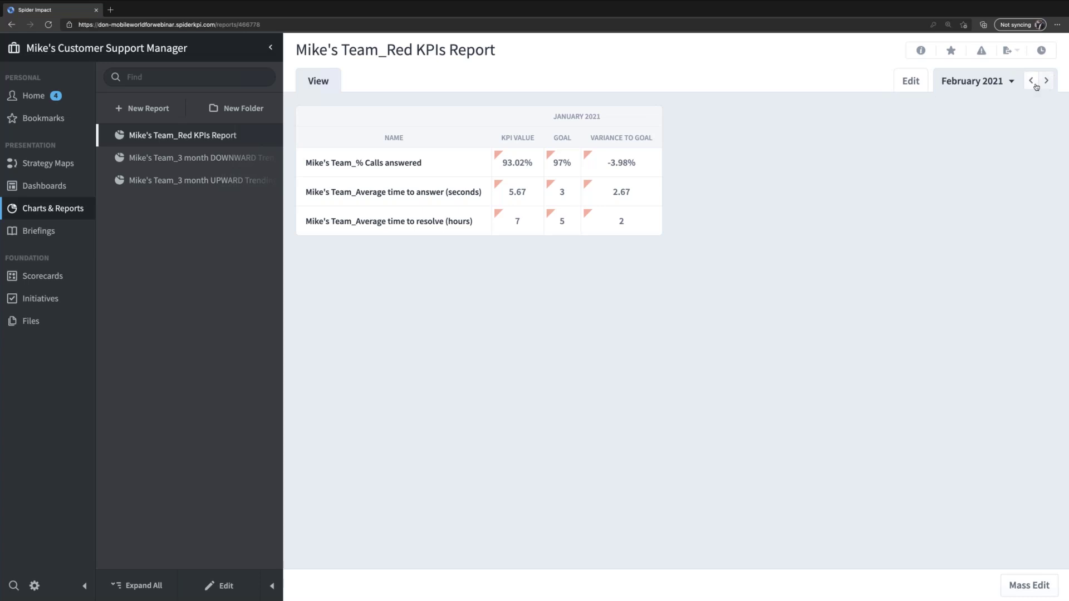
- Review the team's 3 month DOWNWARD Trending Report and its 3 month UPWARD Trending Report
{"action": "left_click", "coordinate": [240, 157]}
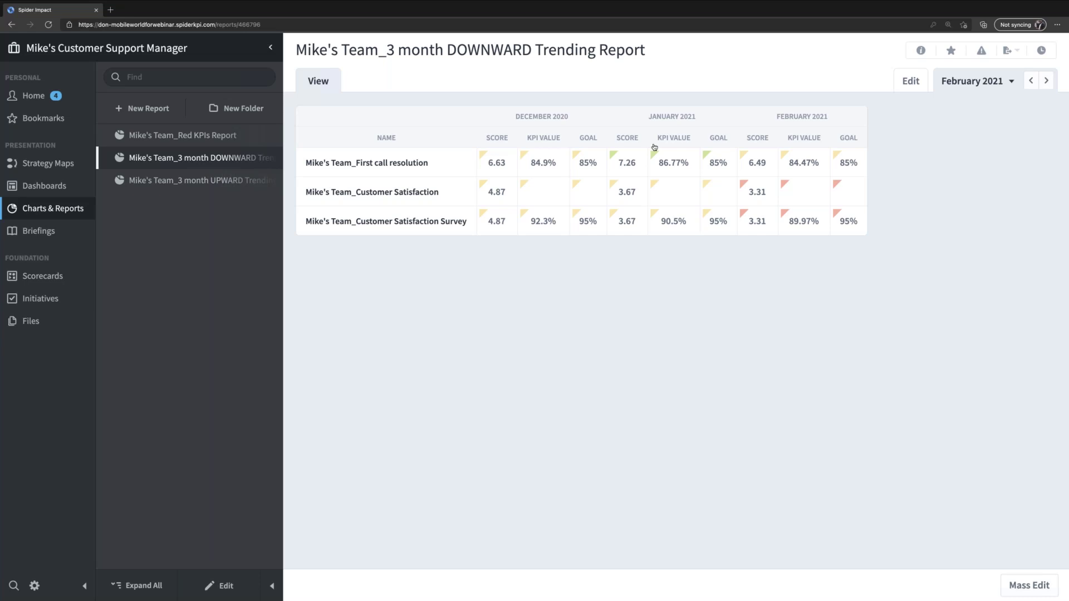
{"action": "left_click", "coordinate": [209, 179]}
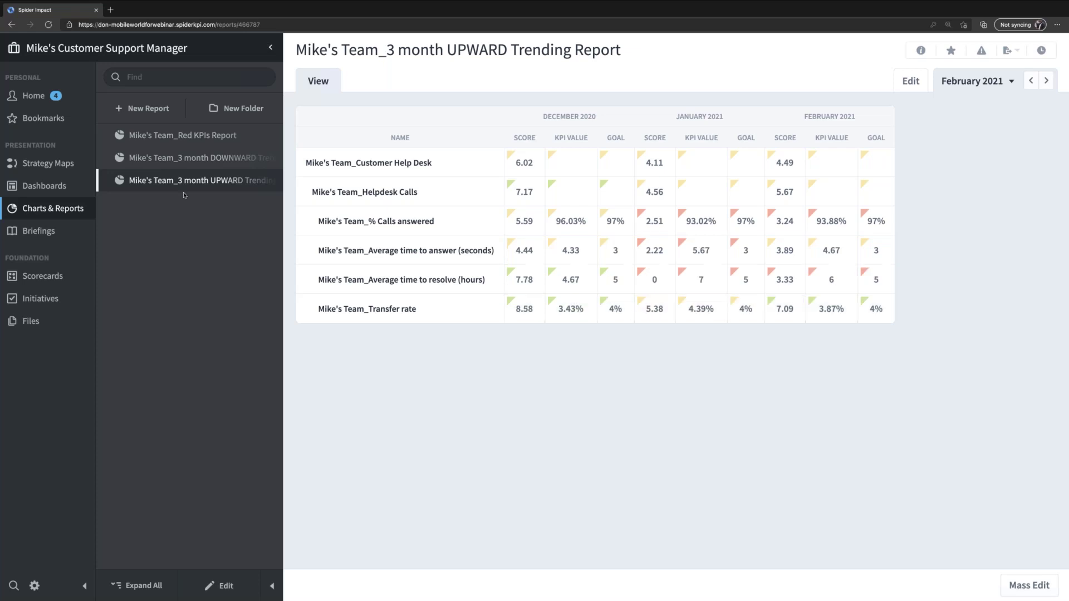
- Review the team's Center Key Measures dashboard and its Calls Handled and % Calls Answered dashboard
{"action": "left_click", "coordinate": [54, 187]}
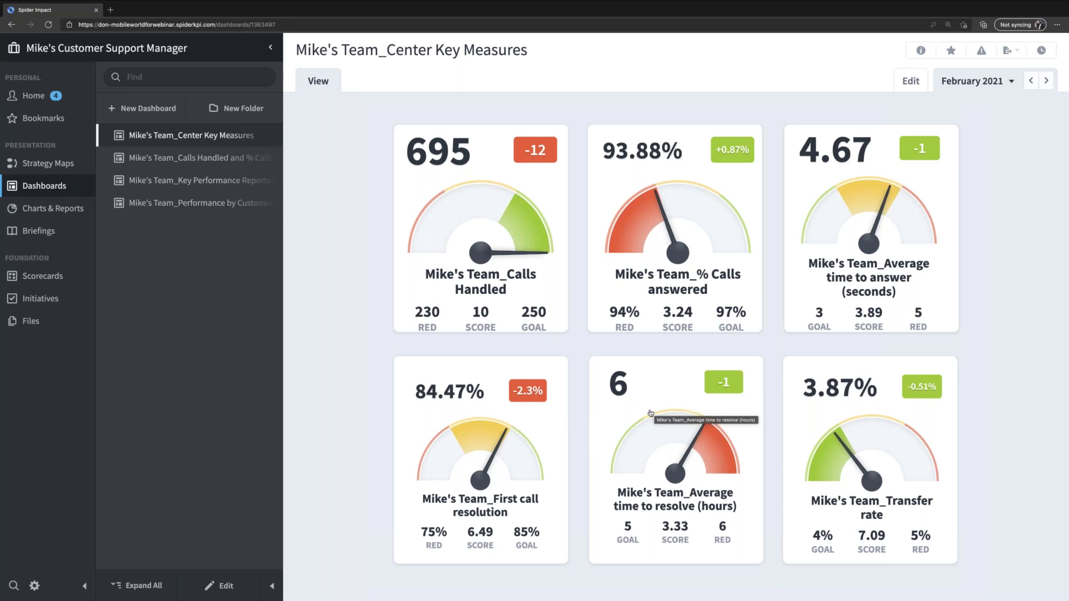
{"action": "left_click", "coordinate": [210, 159]}
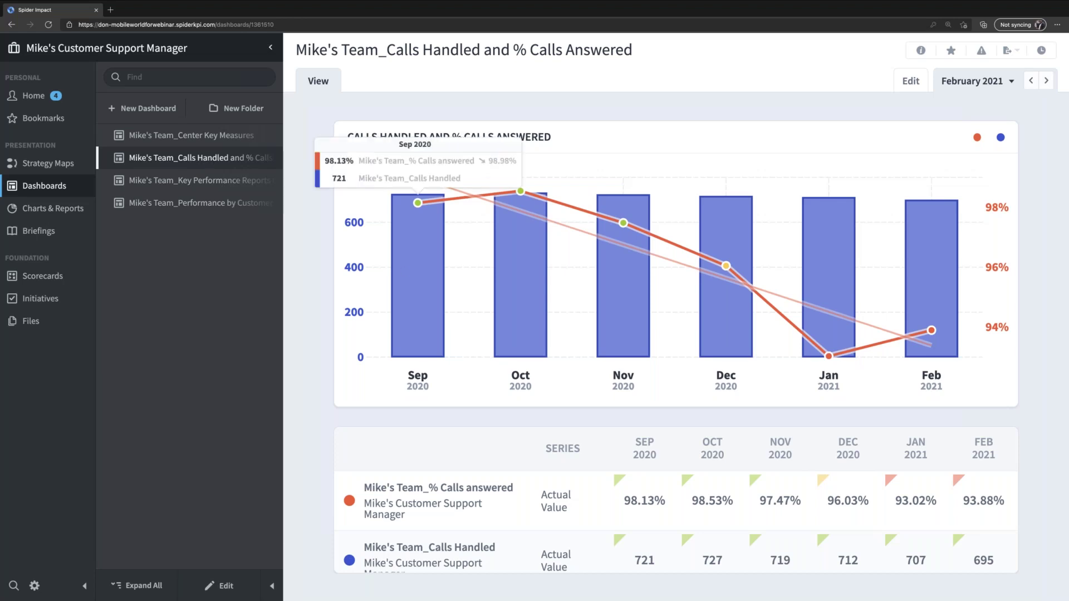
{"action": "left_click", "coordinate": [66, 214]}
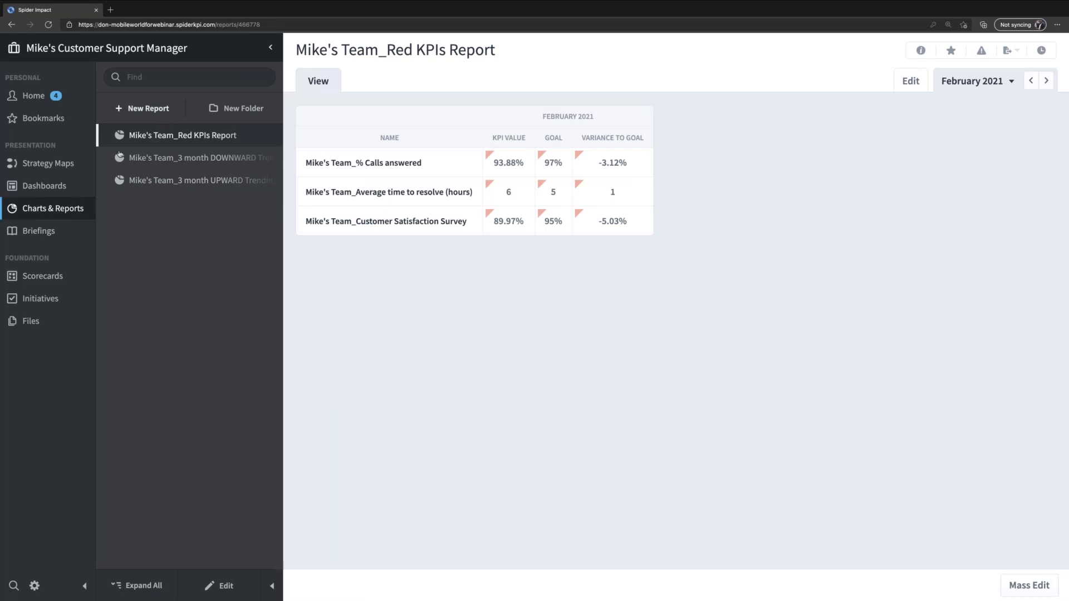
{"action": "left_click", "coordinate": [63, 185]}
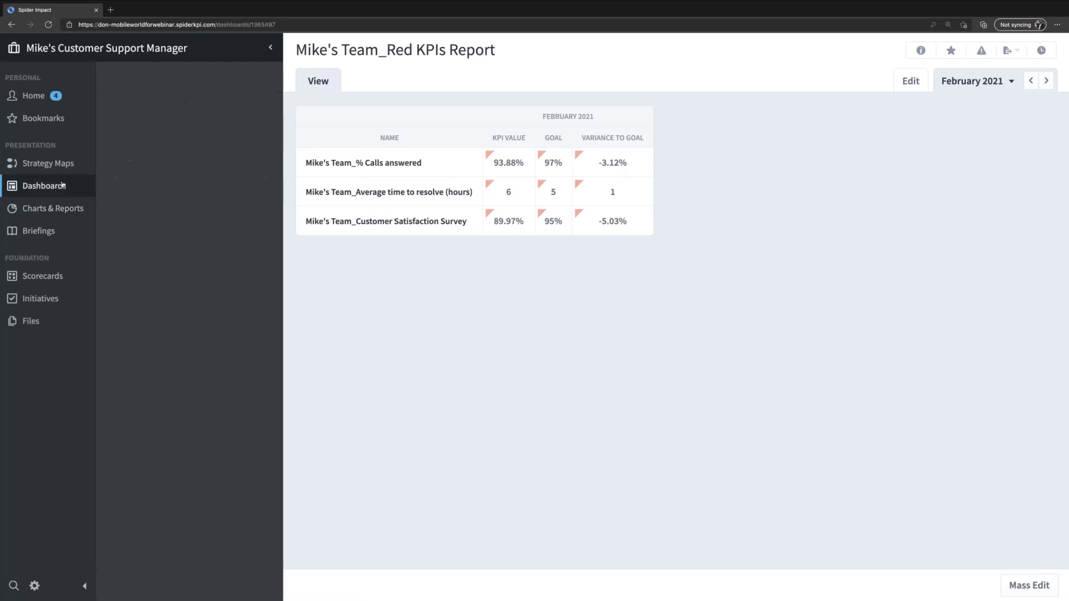
{"action": "left_click", "coordinate": [174, 162]}
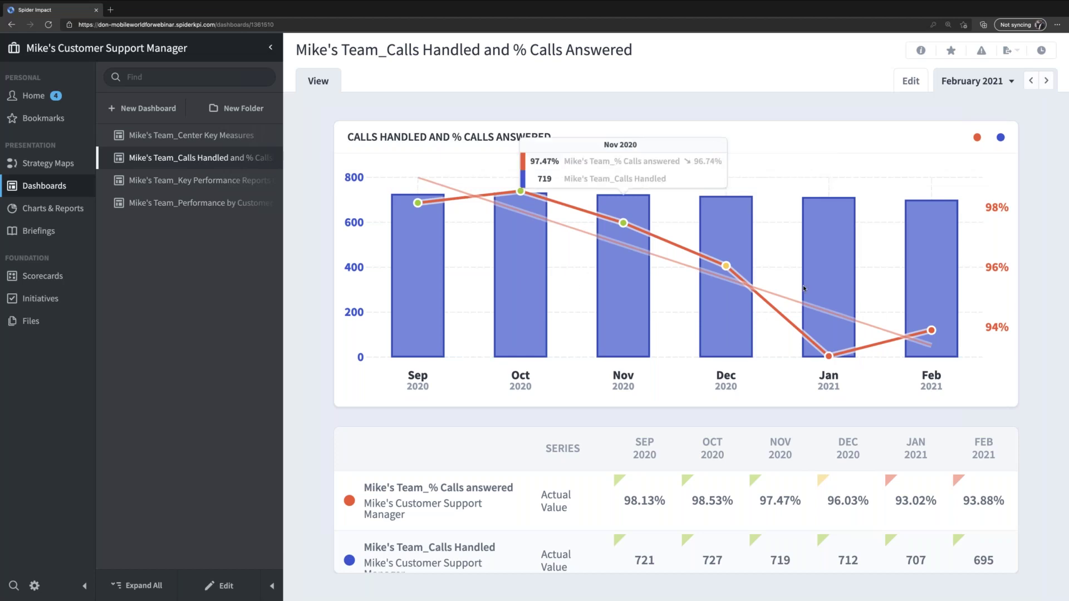
- Examine the team's Key Performance Reports Overview Dashboard, including the previous month, and open the Performance by Customer Service Rep dashboard
{"action": "left_click", "coordinate": [204, 184]}
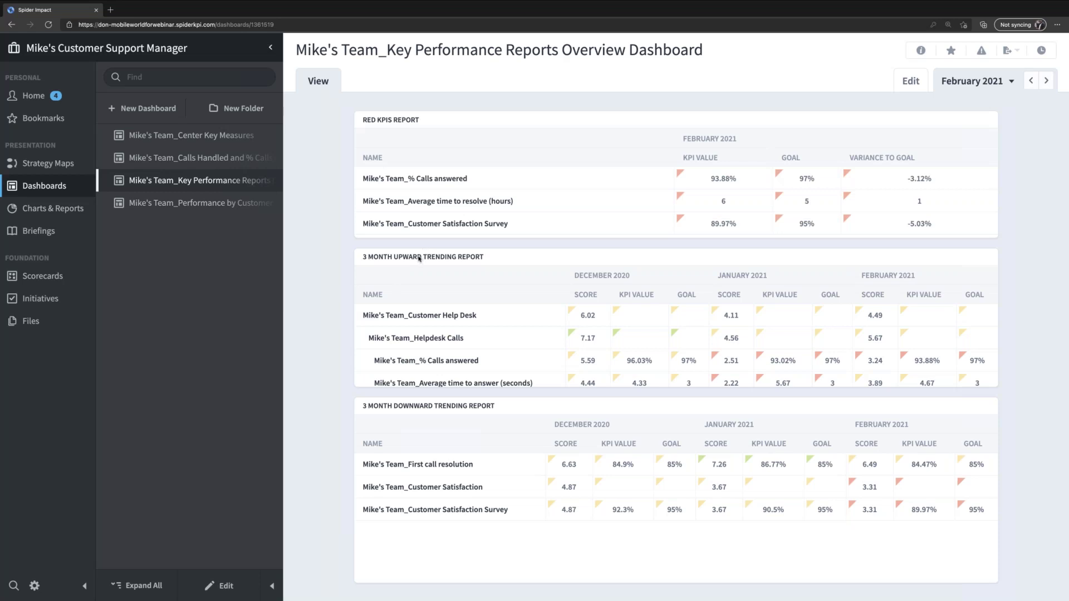
{"action": "scroll", "coordinate": [441, 292], "scroll_direction": "down", "scroll_amount": 2}
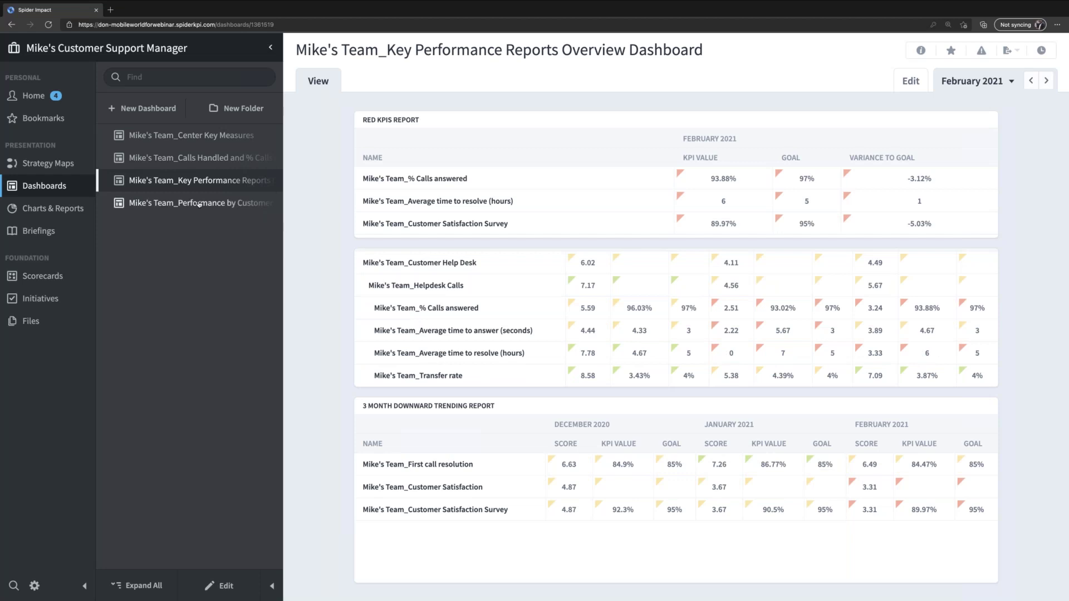
{"action": "left_click", "coordinate": [1031, 84]}
{"action": "left_click", "coordinate": [1045, 82]}
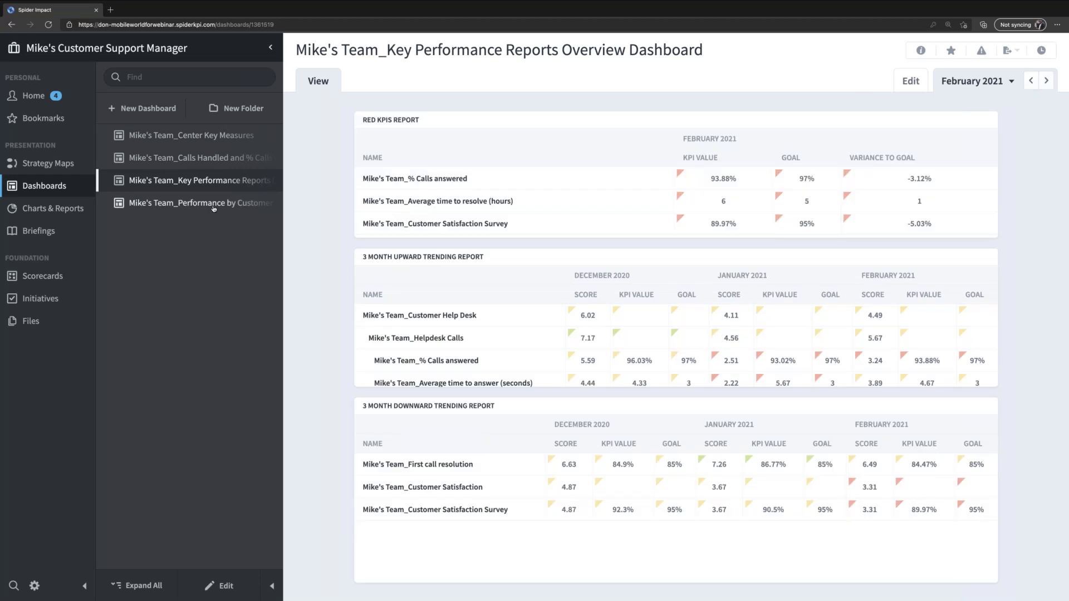
{"action": "left_click", "coordinate": [214, 204]}
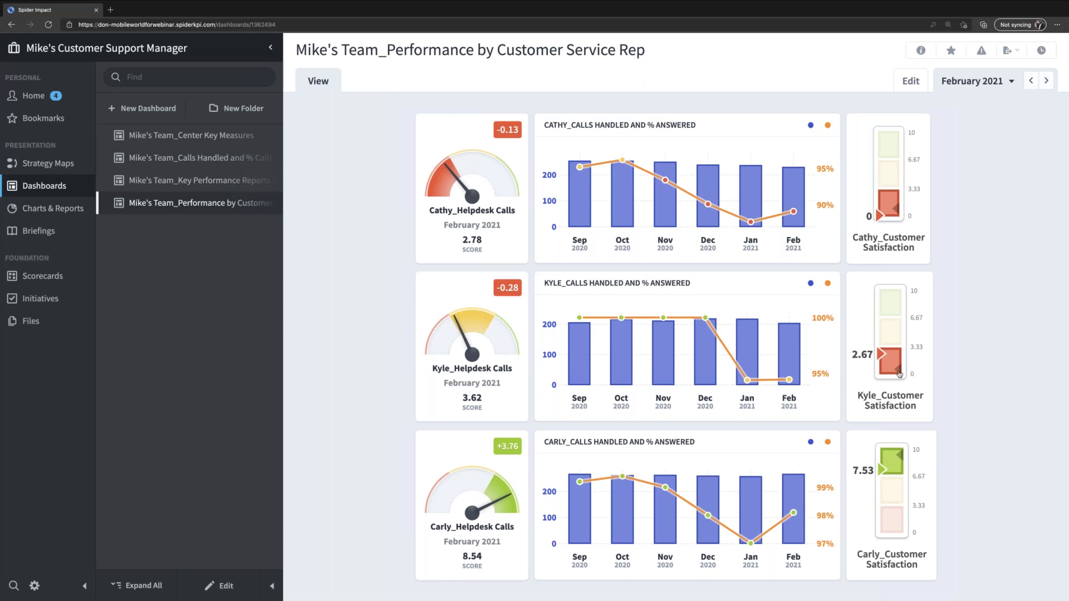
- Switch to the organization of the second customer support rep listed under the current support manager
{"action": "left_click", "coordinate": [106, 48]}
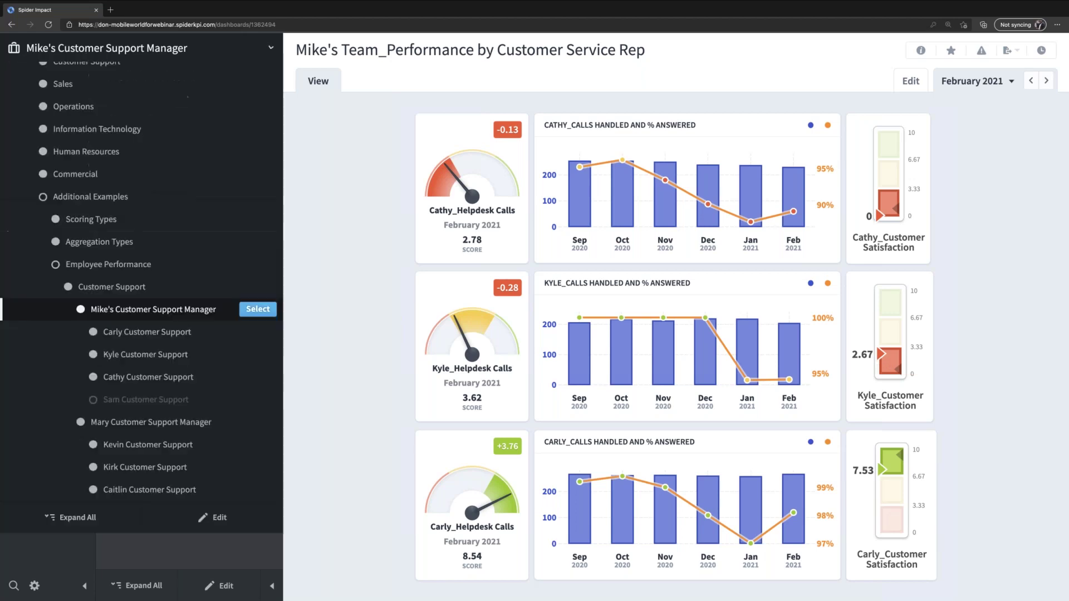
{"action": "left_click", "coordinate": [164, 438]}
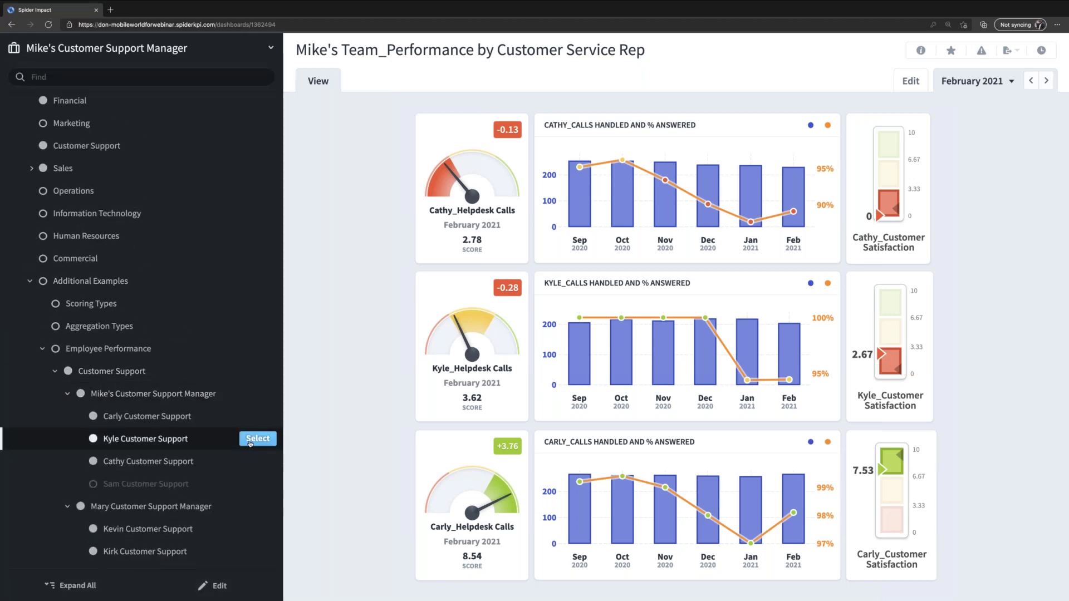
{"action": "left_click", "coordinate": [258, 438]}
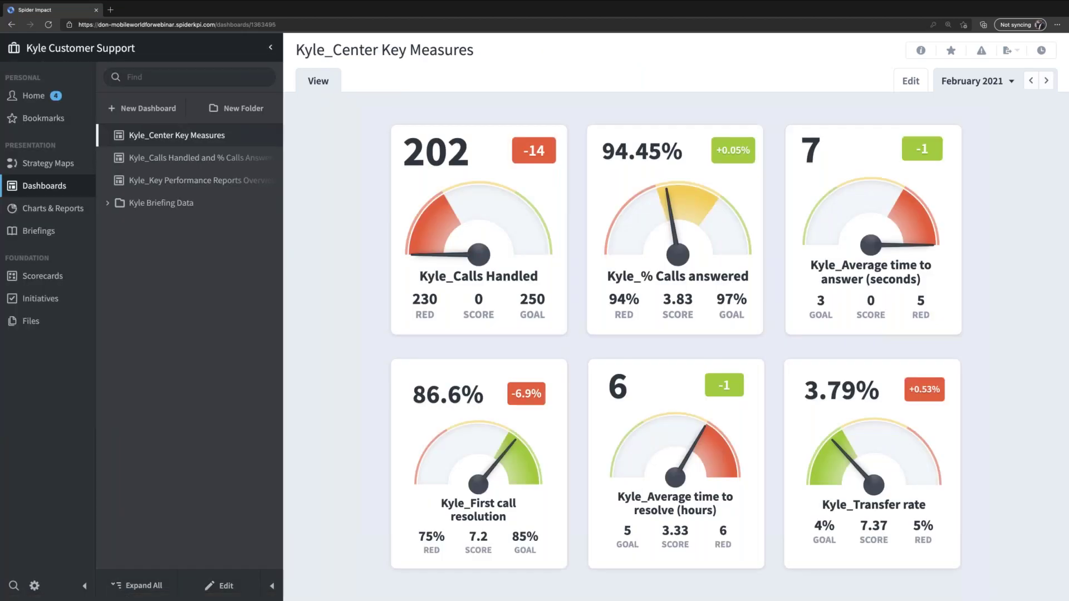
- Open the rep's scorecards, expand Helpdesk Calls and Customer Satisfaction, and examine the Customer Help Desk performance history
{"action": "left_click", "coordinate": [32, 278]}
{"action": "left_click", "coordinate": [116, 158]}
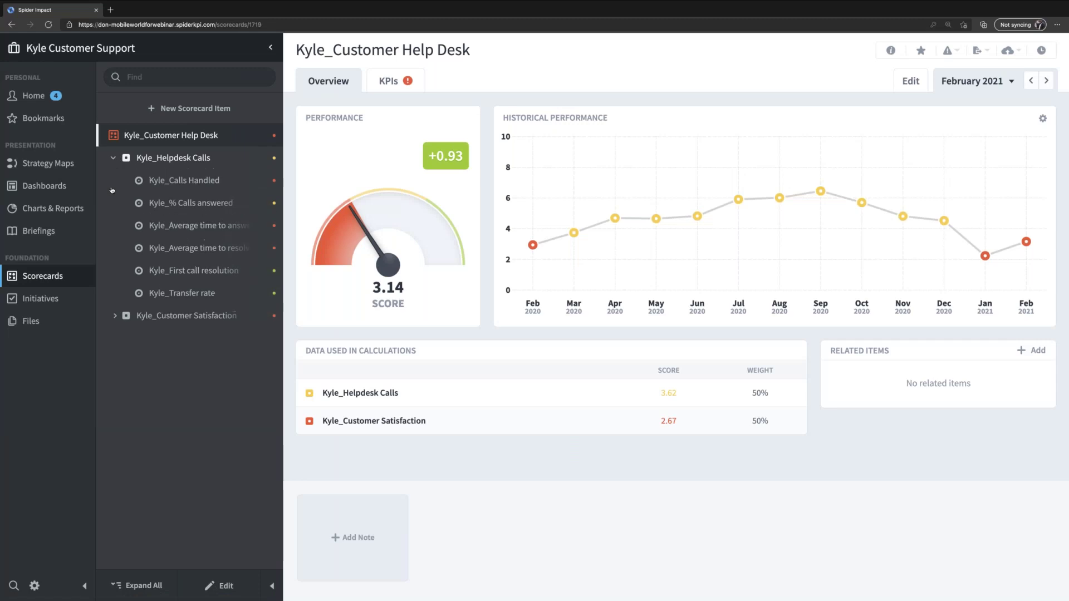
{"action": "left_click", "coordinate": [115, 316]}
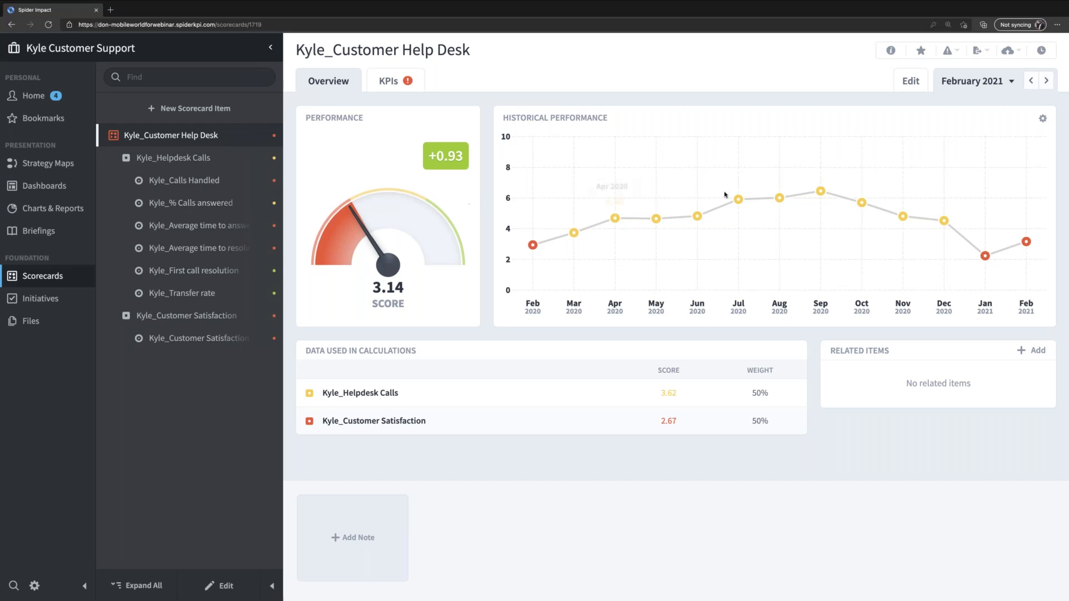
{"action": "mouse_move", "coordinate": [585, 235]}
- Examine the monthly values in the historical performance chart of the rep's Customer Satisfaction Survey KPI
{"action": "left_click", "coordinate": [245, 339]}
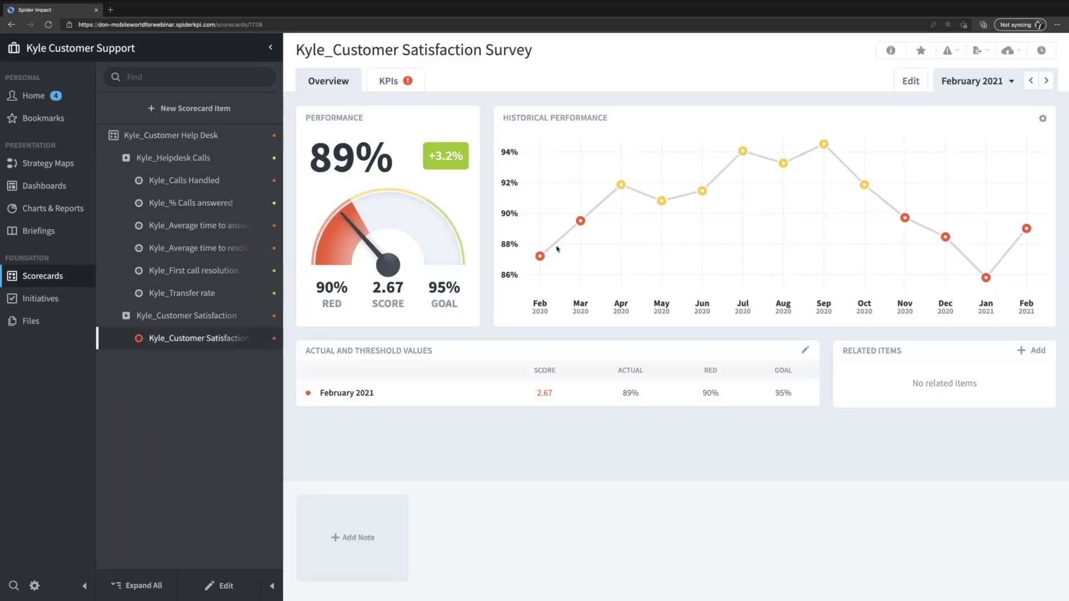
{"action": "mouse_move", "coordinate": [817, 146]}
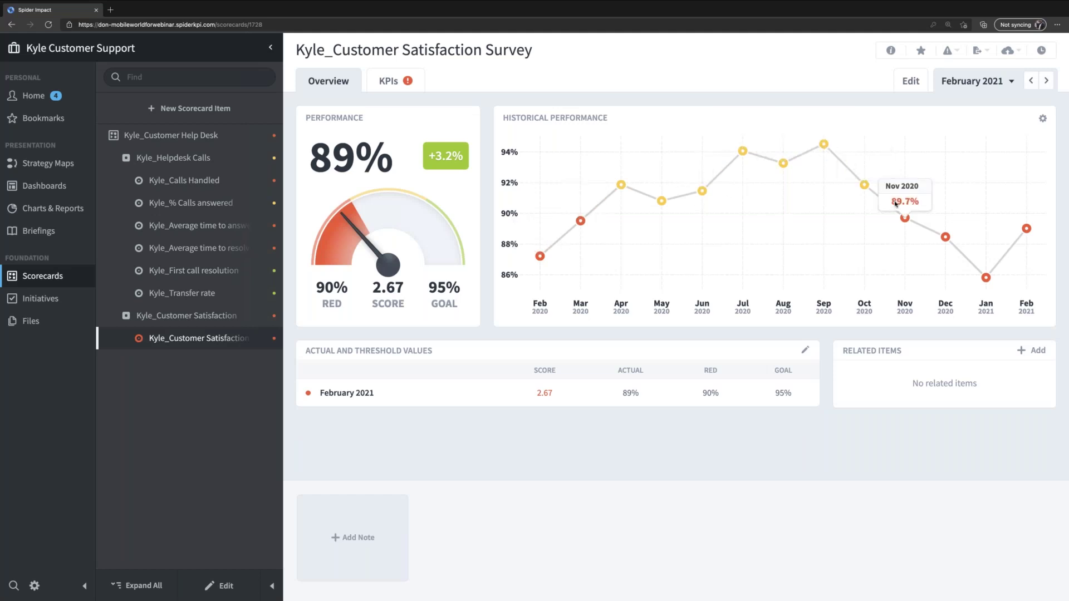
{"action": "mouse_move", "coordinate": [976, 265]}
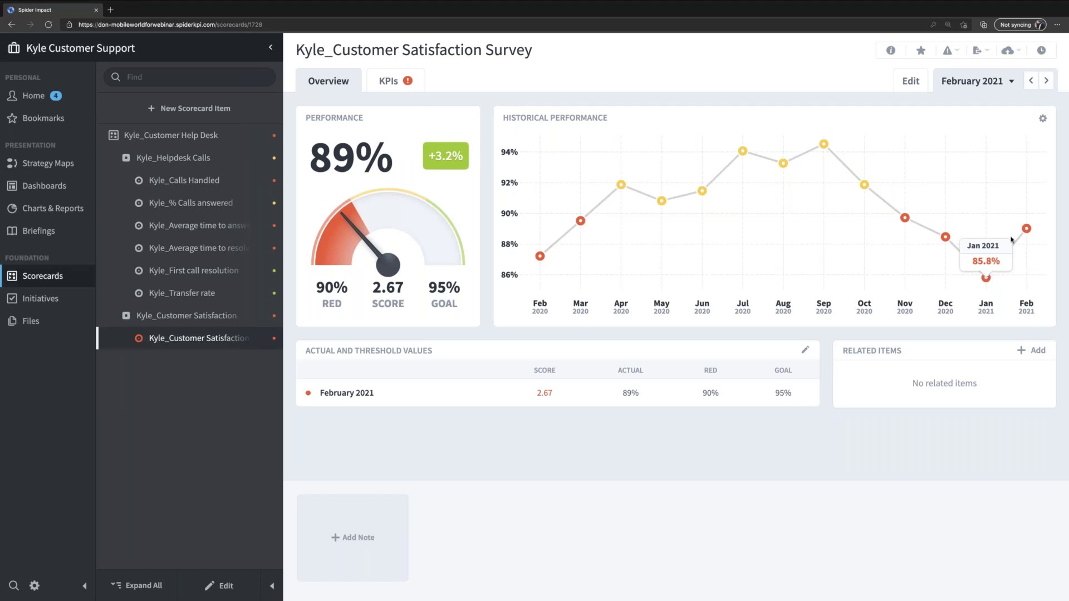
{"action": "mouse_move", "coordinate": [1014, 234]}
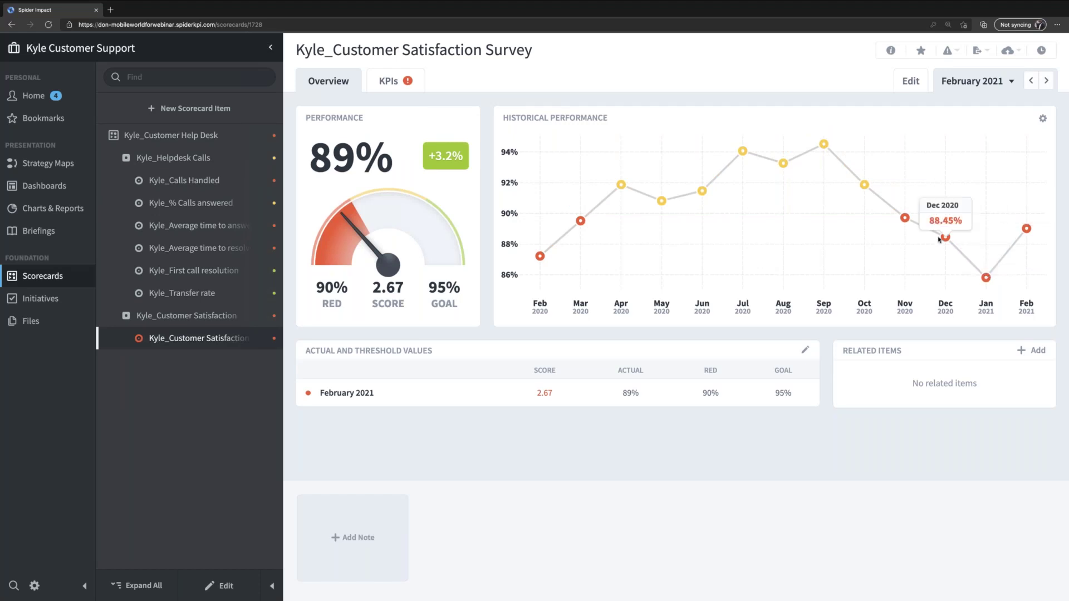
{"action": "mouse_move", "coordinate": [650, 258]}
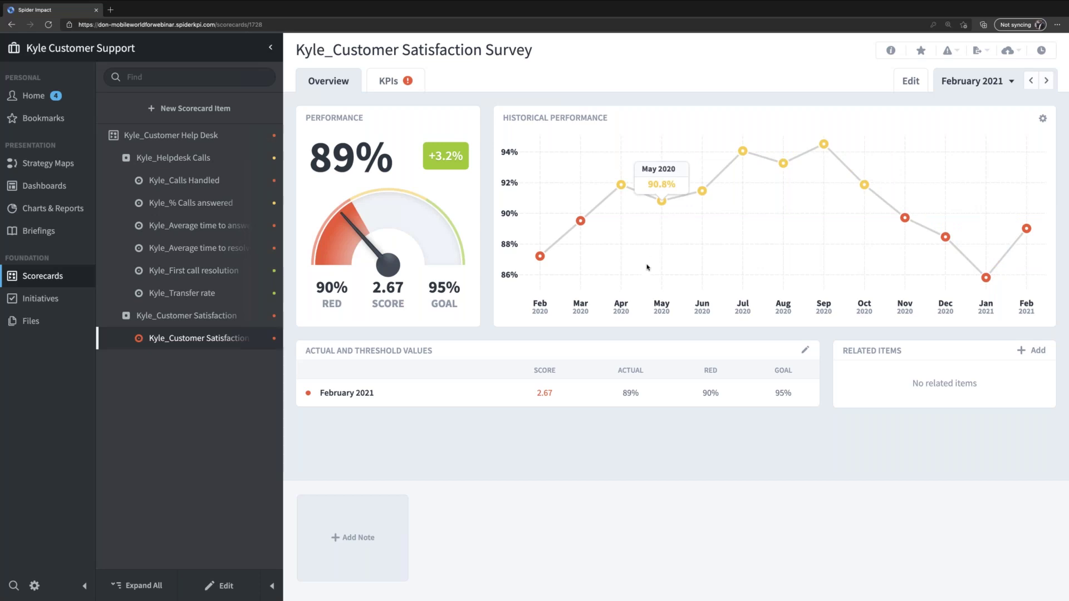
{"action": "mouse_move", "coordinate": [573, 267]}
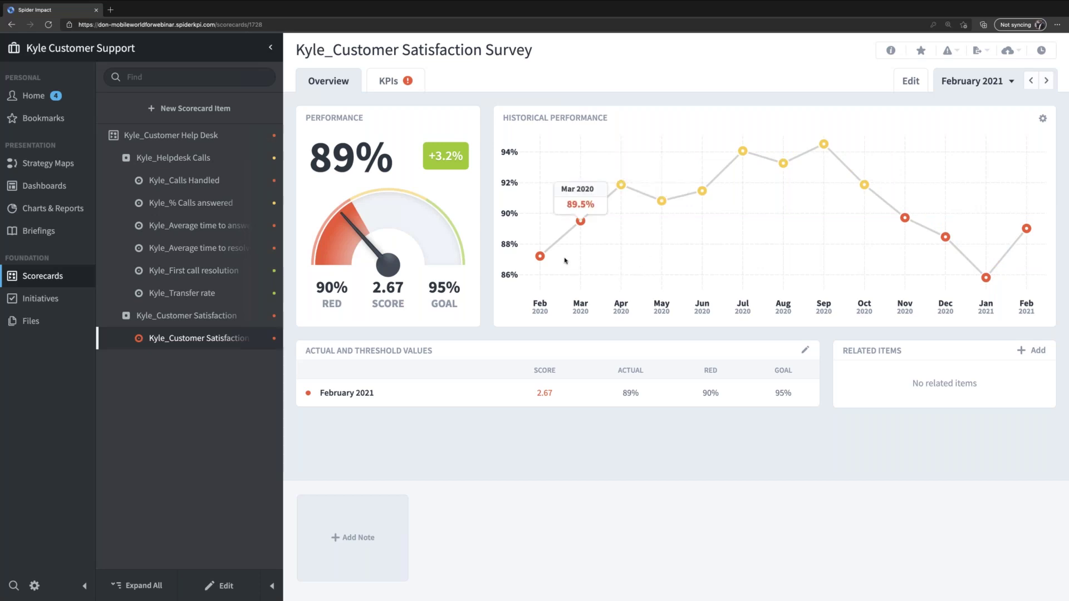
{"action": "mouse_move", "coordinate": [540, 238]}
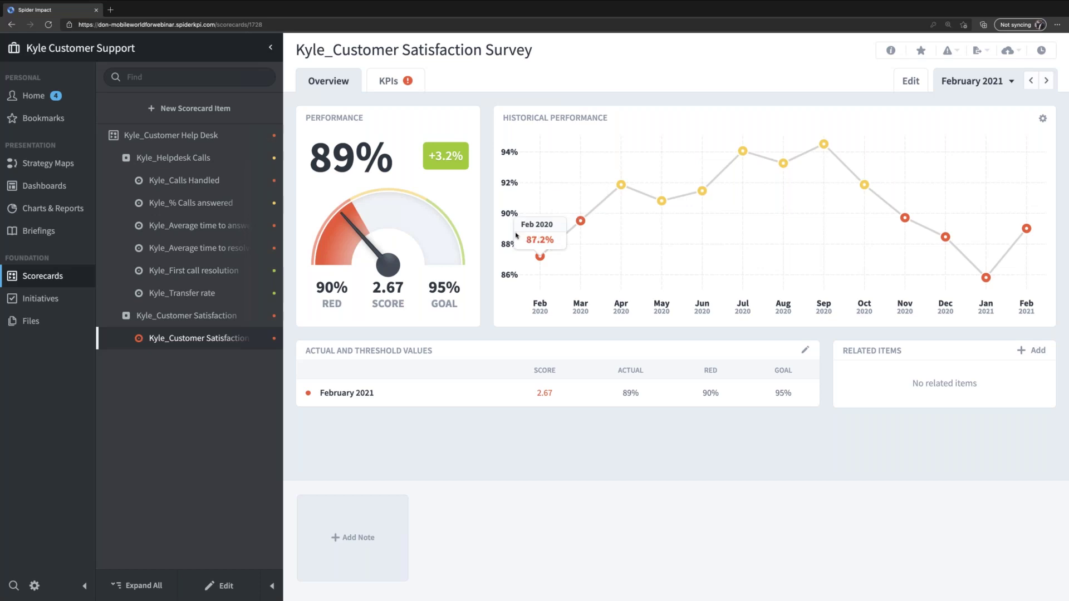
- View the rep's Performance Review briefing and return to the rep's Center Key Measures dashboard
{"action": "left_click", "coordinate": [50, 229]}
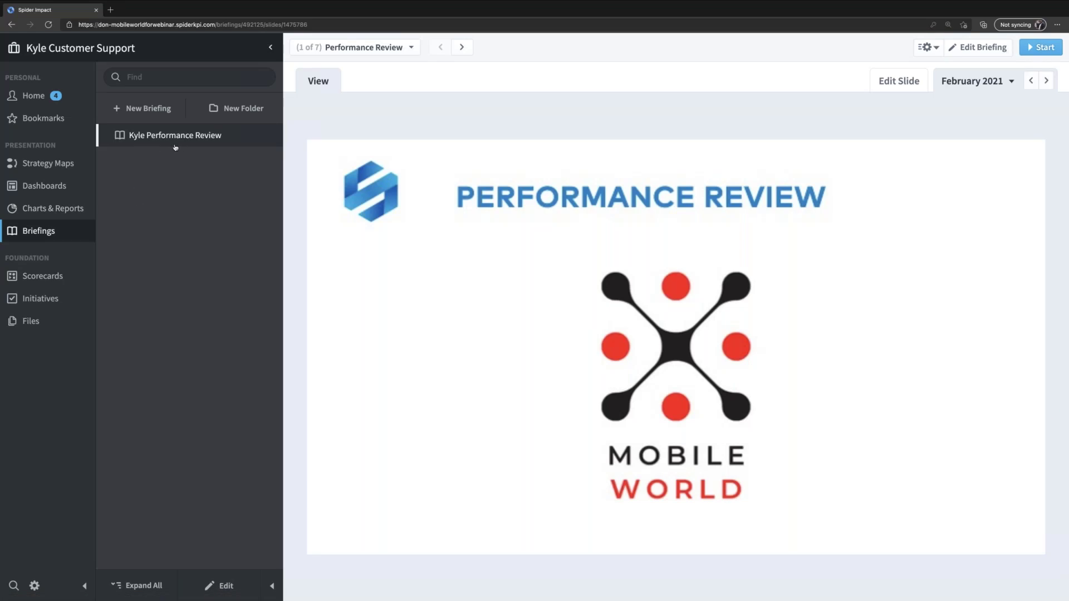
{"action": "left_click", "coordinate": [50, 185]}
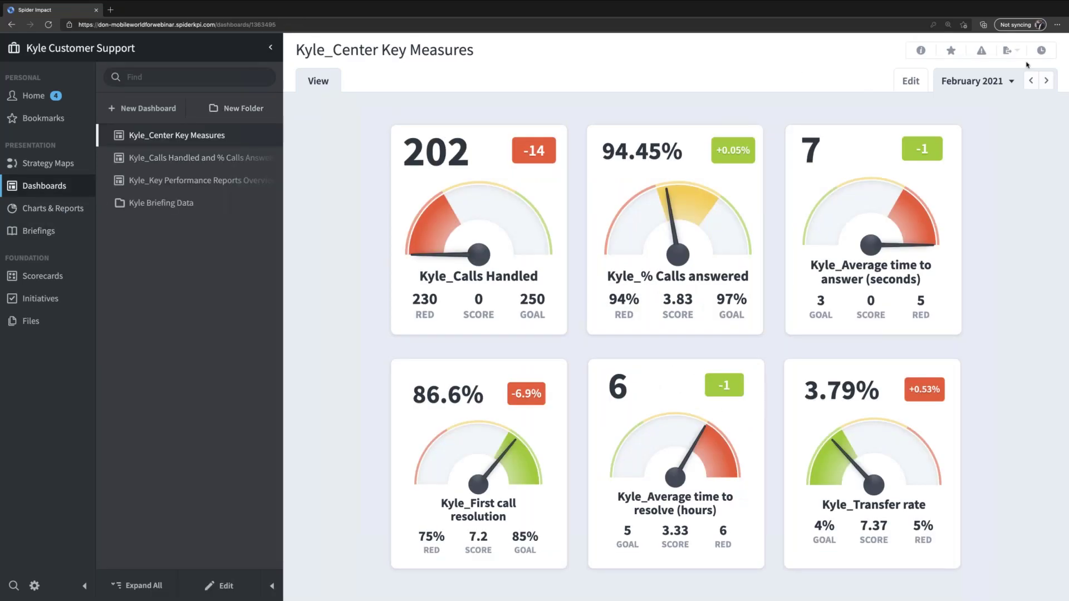
- Start presenting the rep's Performance Review briefing and advance to the Key Performance Reports Overview Dashboard slide
{"action": "left_click", "coordinate": [1009, 50]}
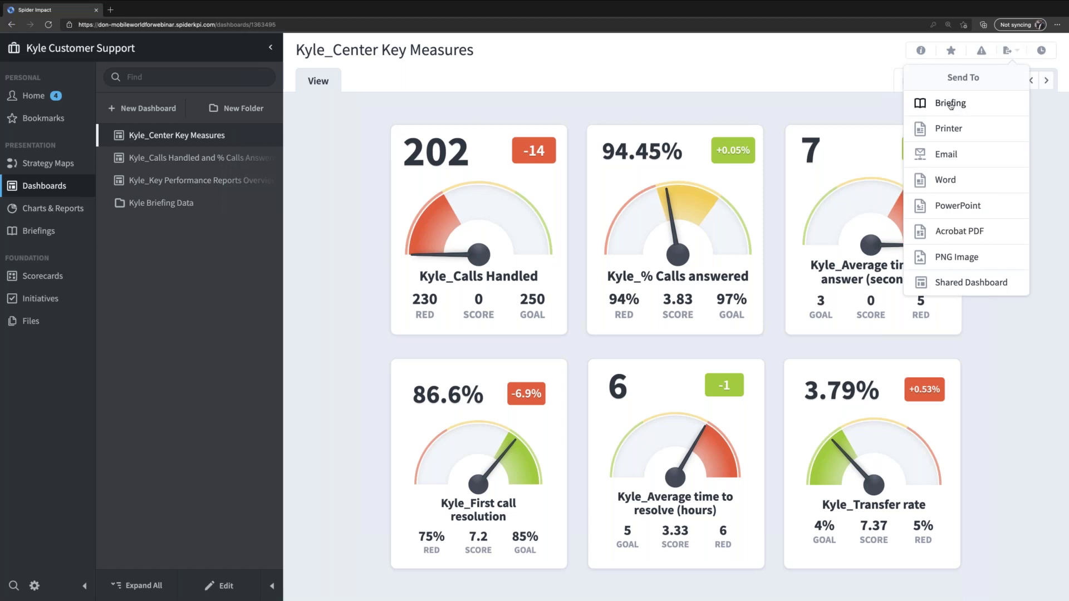
{"action": "left_click", "coordinate": [52, 234]}
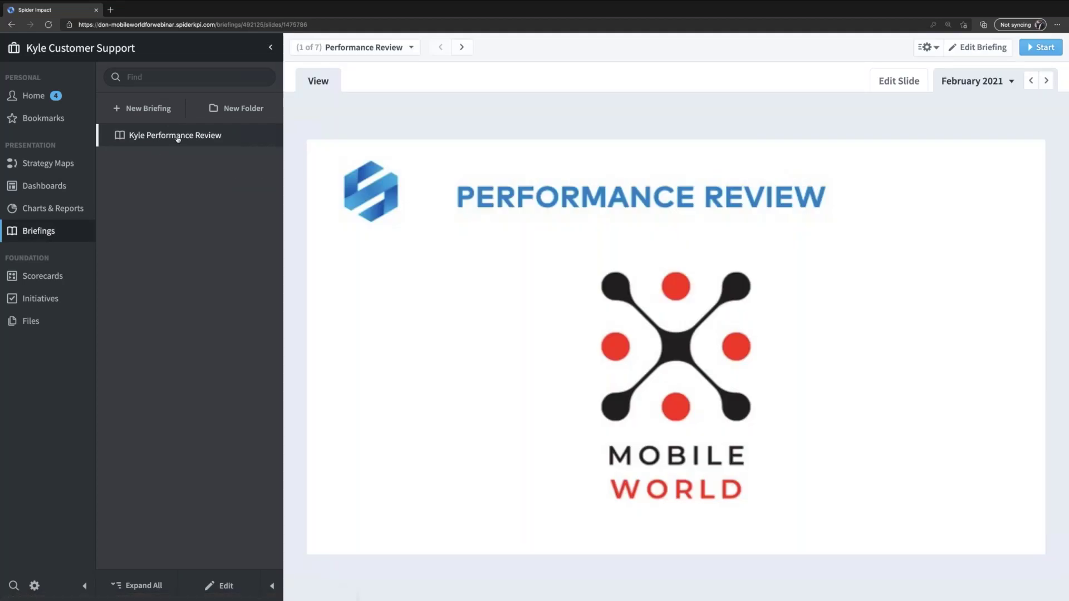
{"action": "left_click", "coordinate": [1040, 48]}
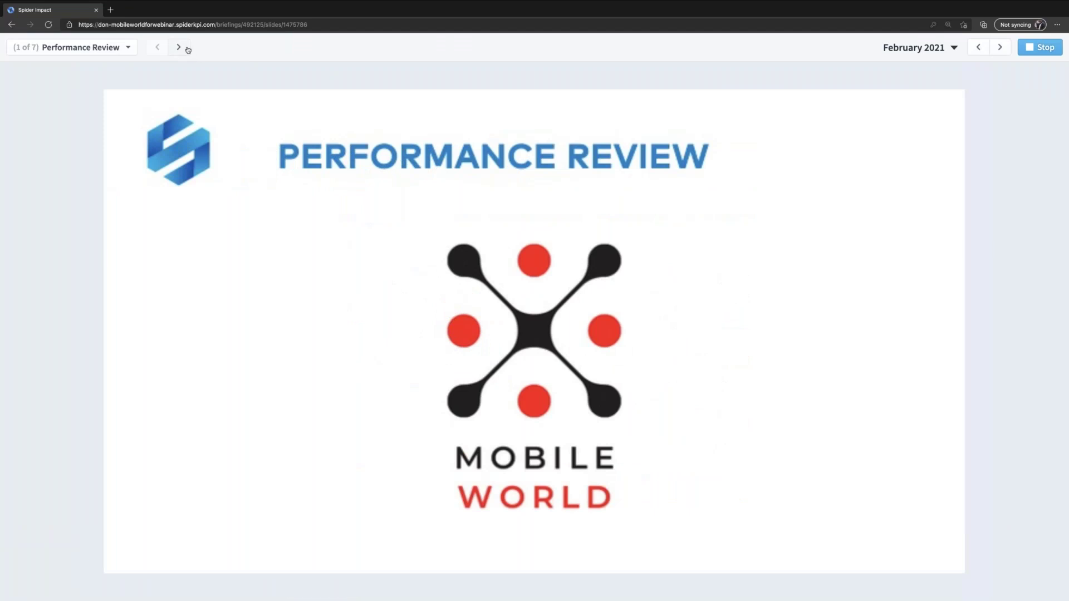
{"action": "left_click", "coordinate": [179, 48]}
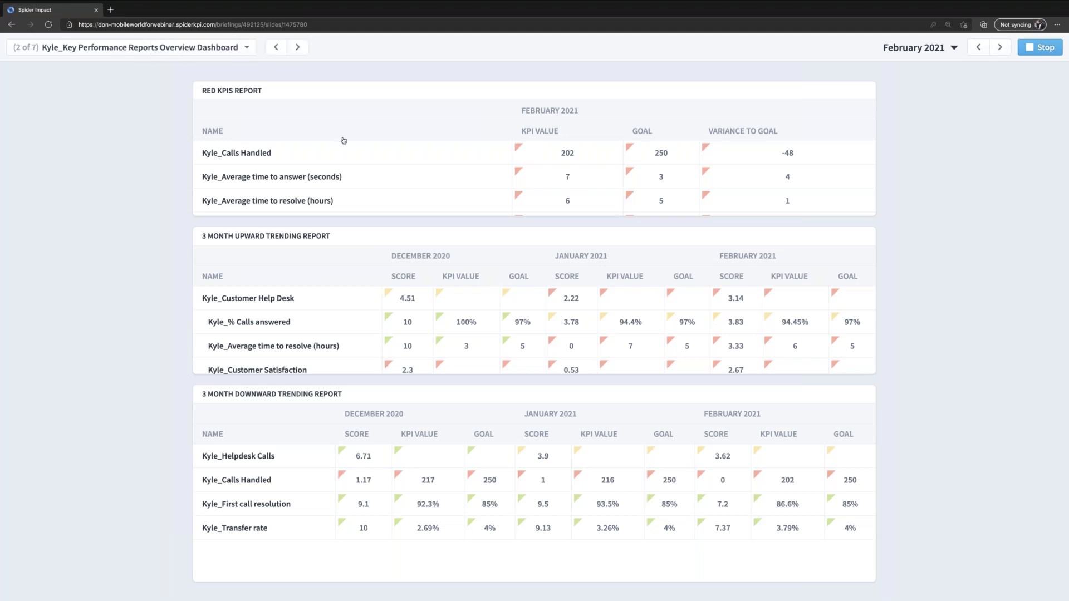
- Drill into the Calls Handled KPI from the slide's Red KPIs Report, then resume the briefing
{"action": "scroll", "coordinate": [312, 139], "scroll_direction": "down", "scroll_amount": 1}
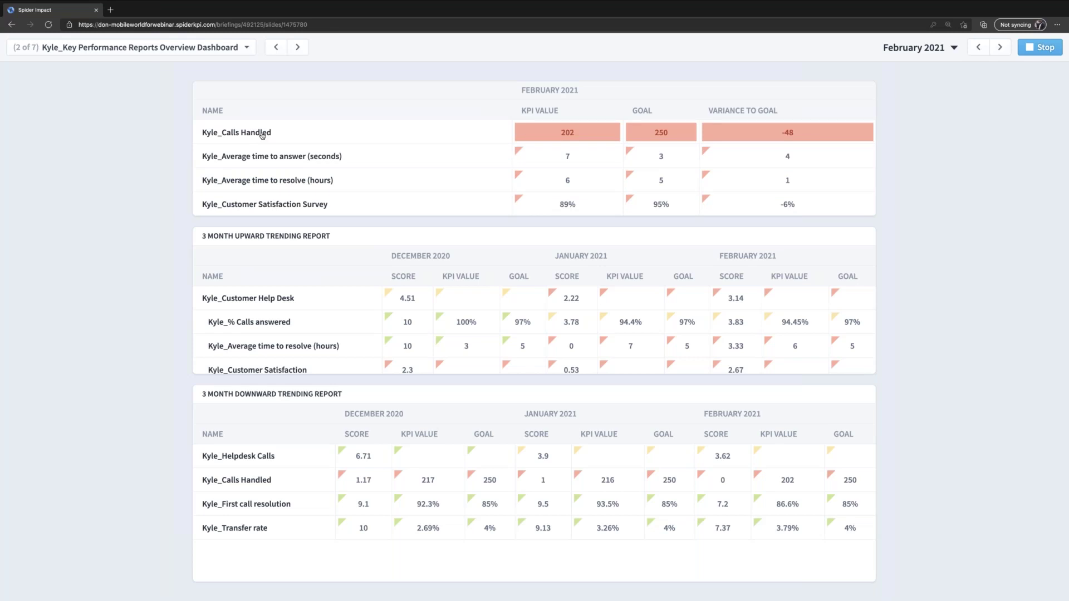
{"action": "left_click", "coordinate": [262, 134]}
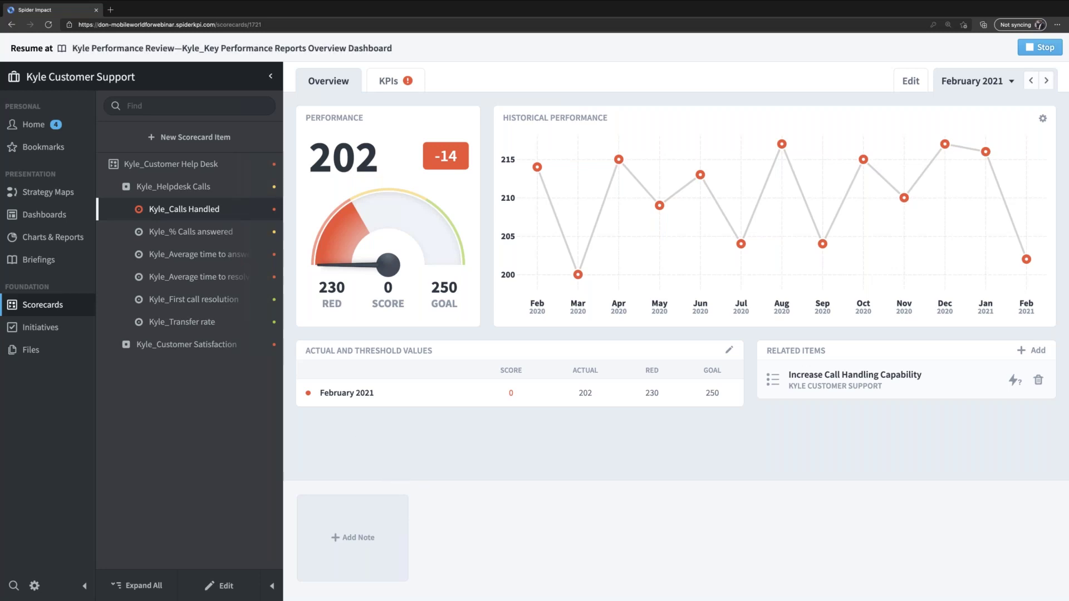
{"action": "left_click", "coordinate": [253, 49]}
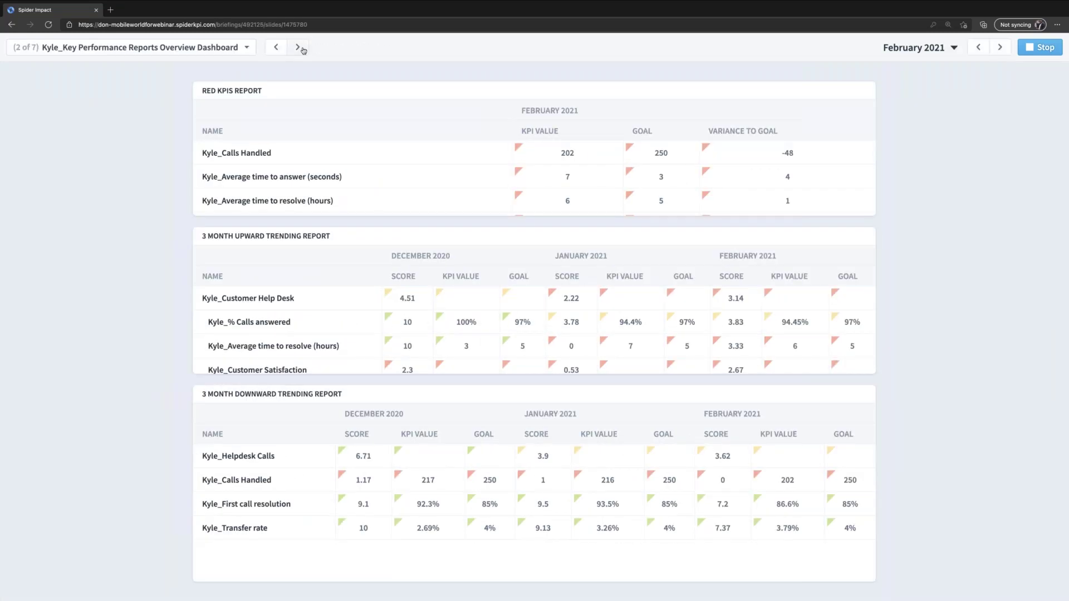
- Advance to the Center Key Measures slide, inspect the Average time to answer (seconds) KPI behind its gauge, and resume the briefing
{"action": "left_click", "coordinate": [298, 48]}
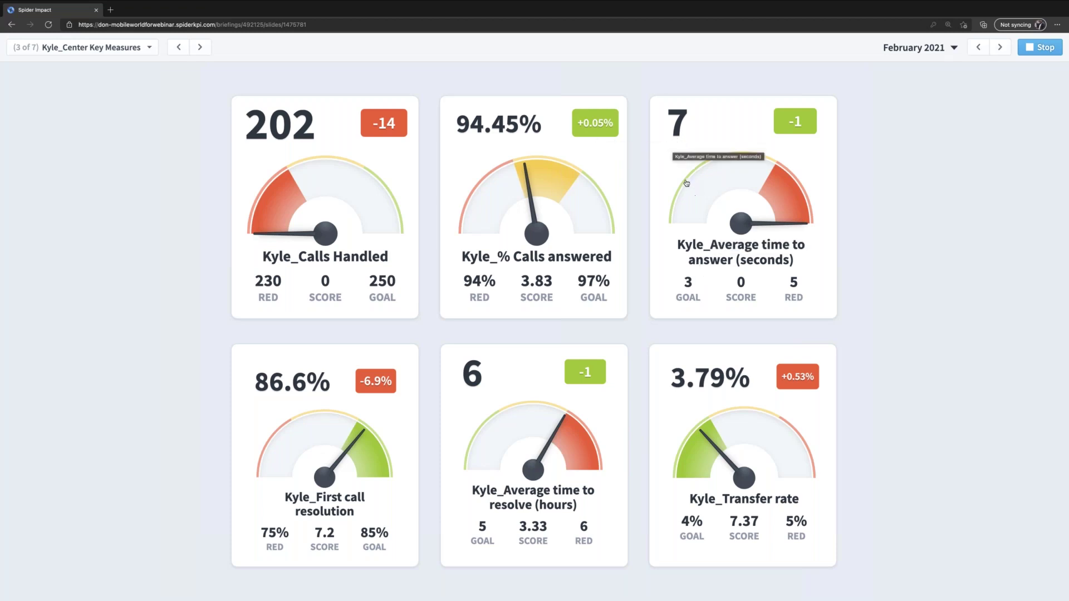
{"action": "left_click", "coordinate": [690, 200]}
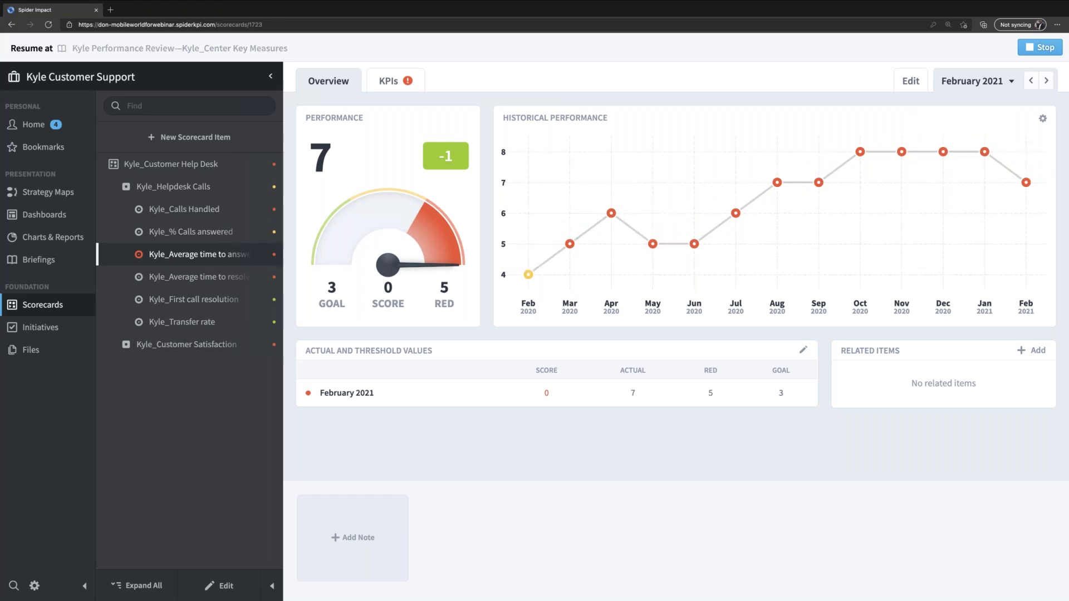
{"action": "left_click", "coordinate": [256, 48]}
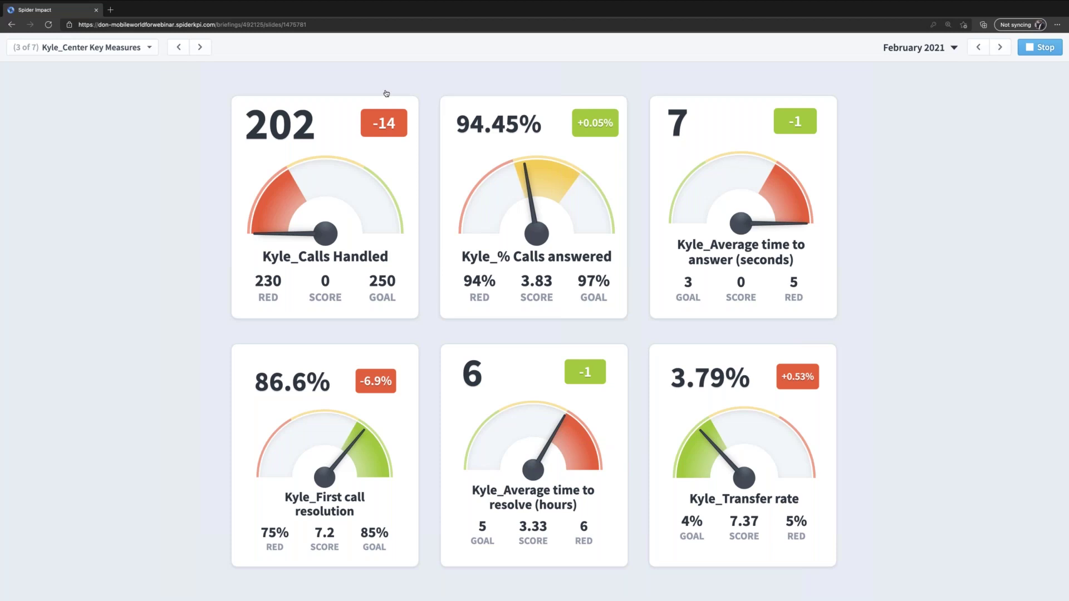
- Go through the remaining briefing slides up to the 3 month UPWARD Trending Report and stop the presentation
{"action": "left_click", "coordinate": [201, 47]}
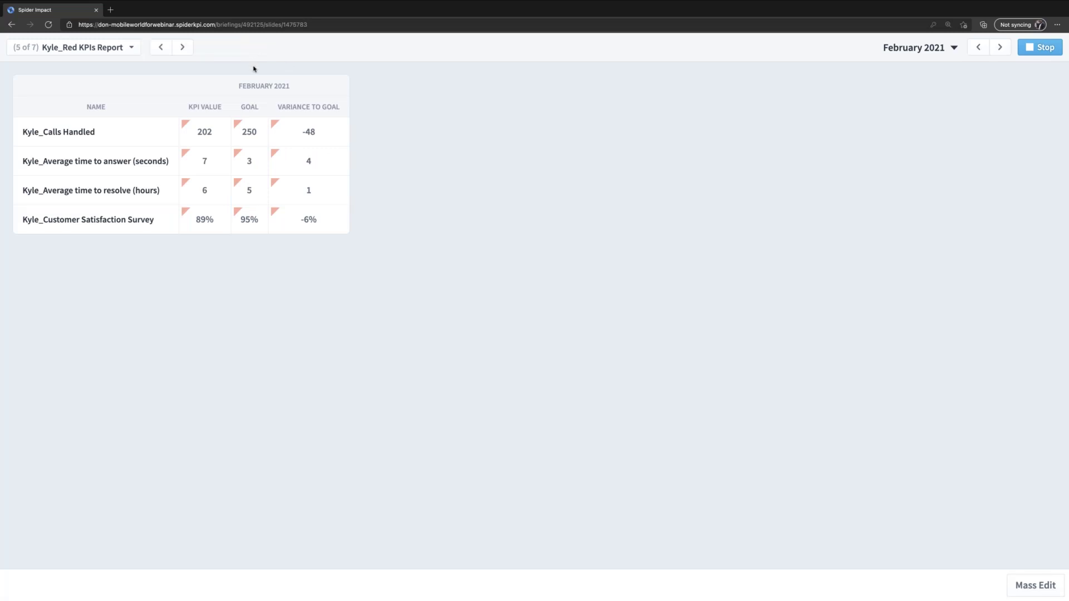
{"action": "left_click", "coordinate": [950, 51]}
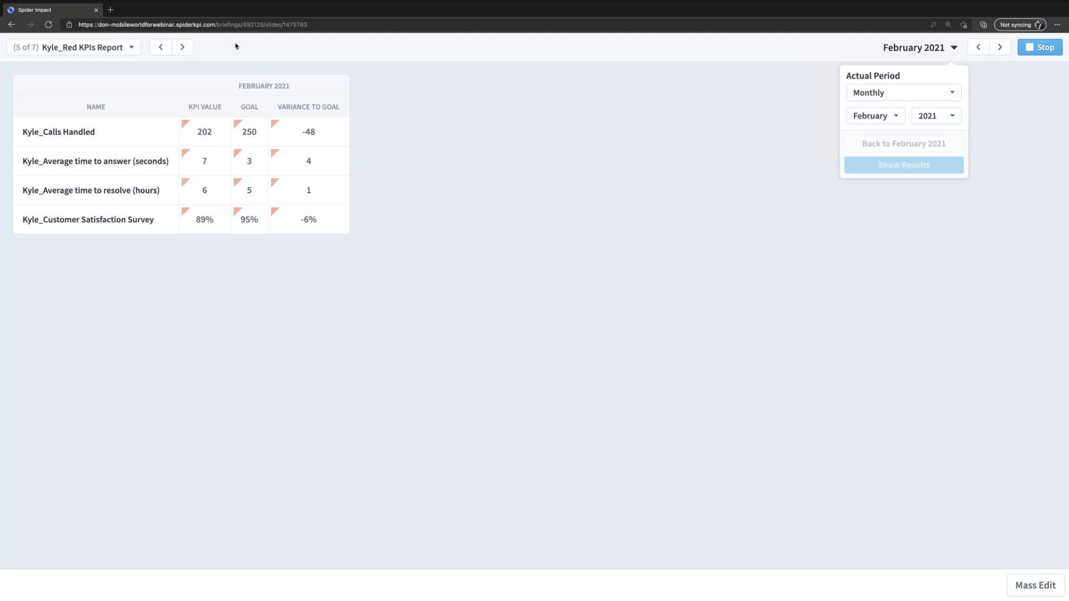
{"action": "left_click", "coordinate": [191, 52]}
{"action": "left_click", "coordinate": [191, 52]}
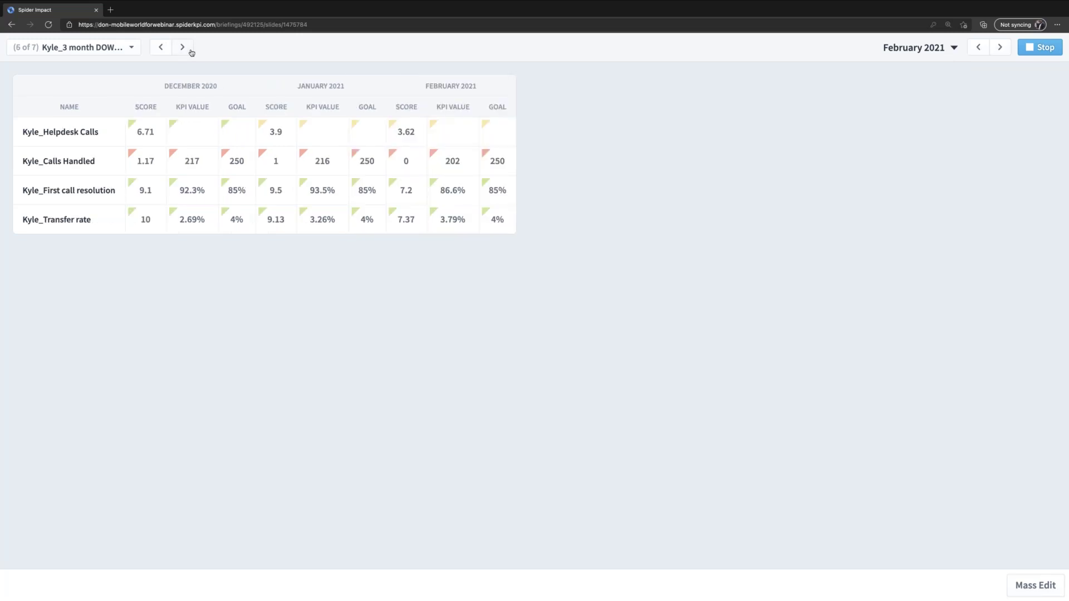
{"action": "left_click", "coordinate": [191, 53]}
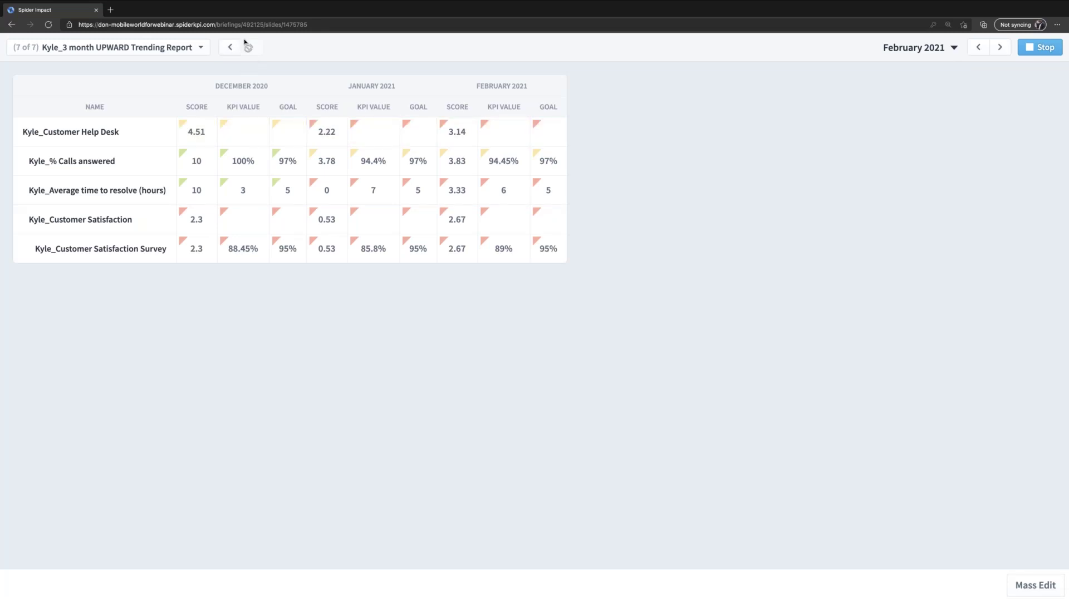
{"action": "left_click", "coordinate": [1040, 48]}
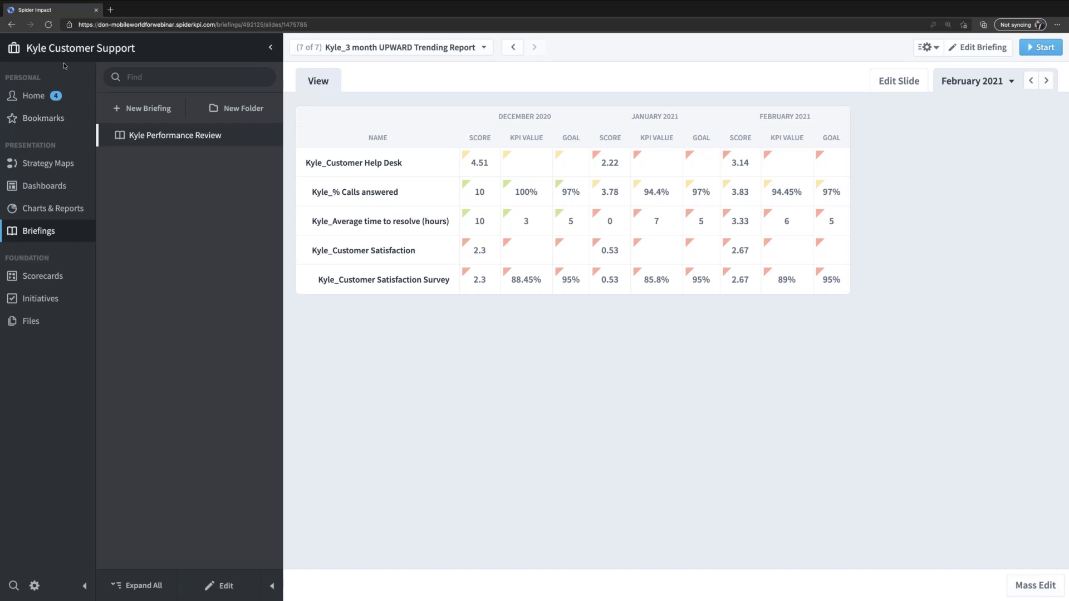
- Switch to the other support rep's organization and view its Increase Call Handling Capability initiative and Center Key Measures dashboard
{"action": "left_click", "coordinate": [78, 48]}
{"action": "left_click", "coordinate": [257, 417]}
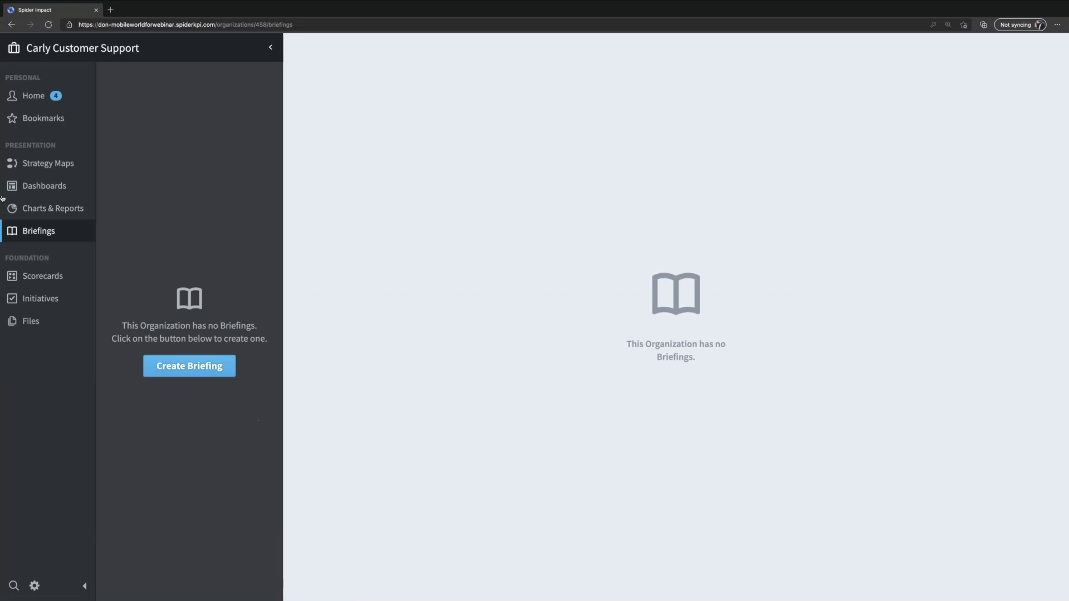
{"action": "left_click", "coordinate": [47, 300]}
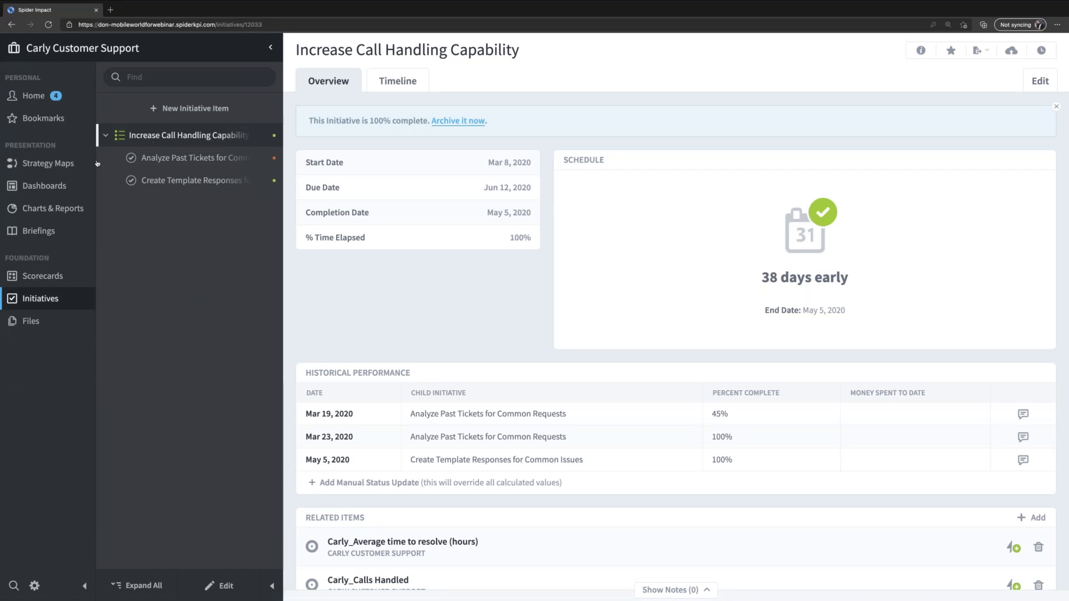
{"action": "left_click", "coordinate": [53, 187]}
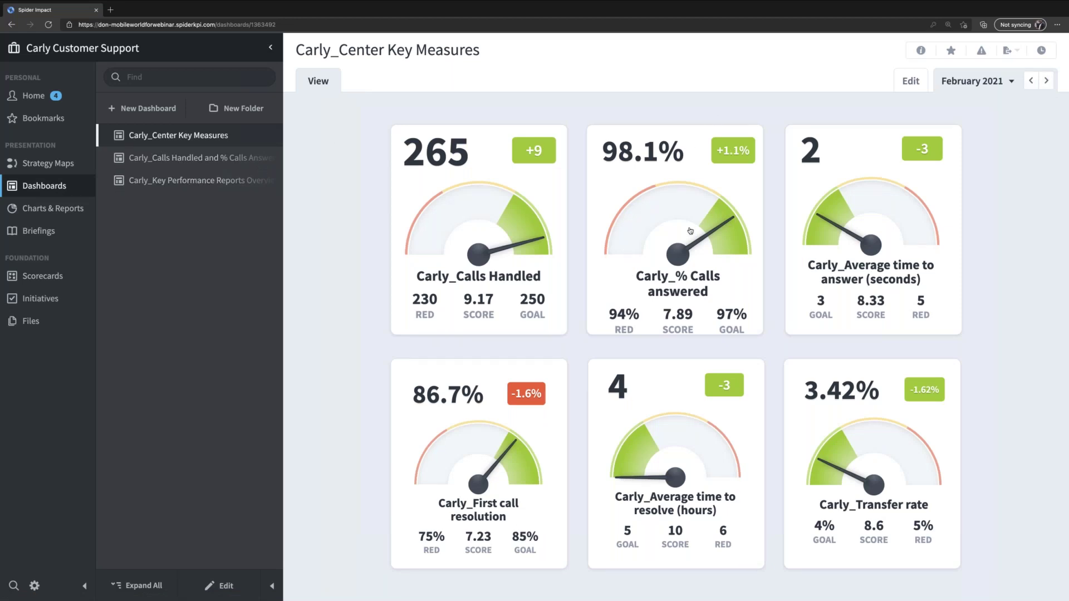
- Open this rep's scorecards and examine the historical performance of the Customer Satisfaction Survey KPI under Customer Satisfaction
{"action": "left_click", "coordinate": [36, 276]}
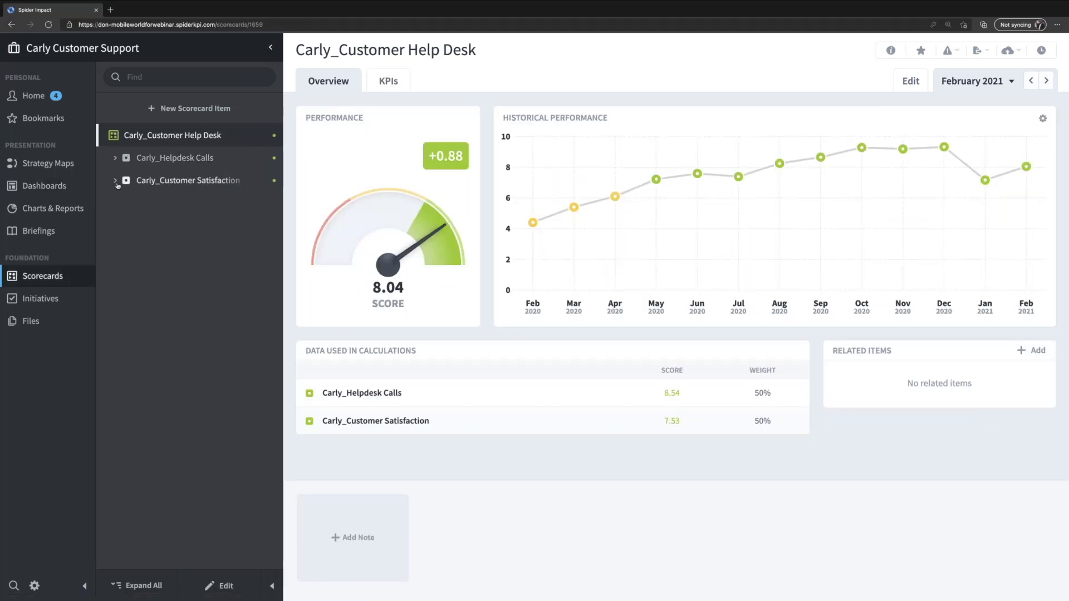
{"action": "left_click", "coordinate": [116, 181]}
{"action": "left_click", "coordinate": [169, 204]}
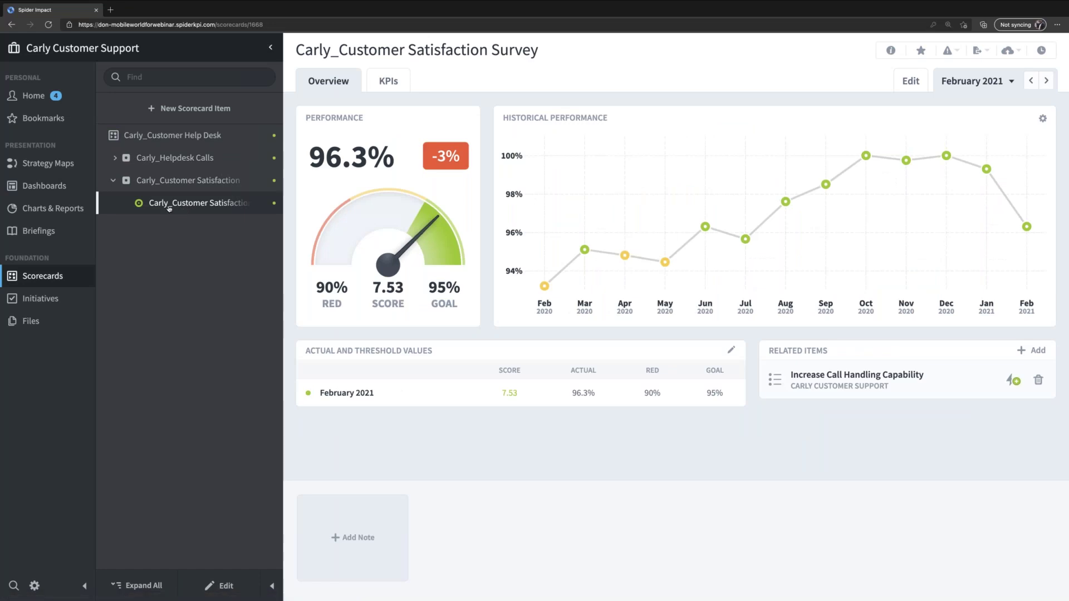
{"action": "mouse_move", "coordinate": [622, 254]}
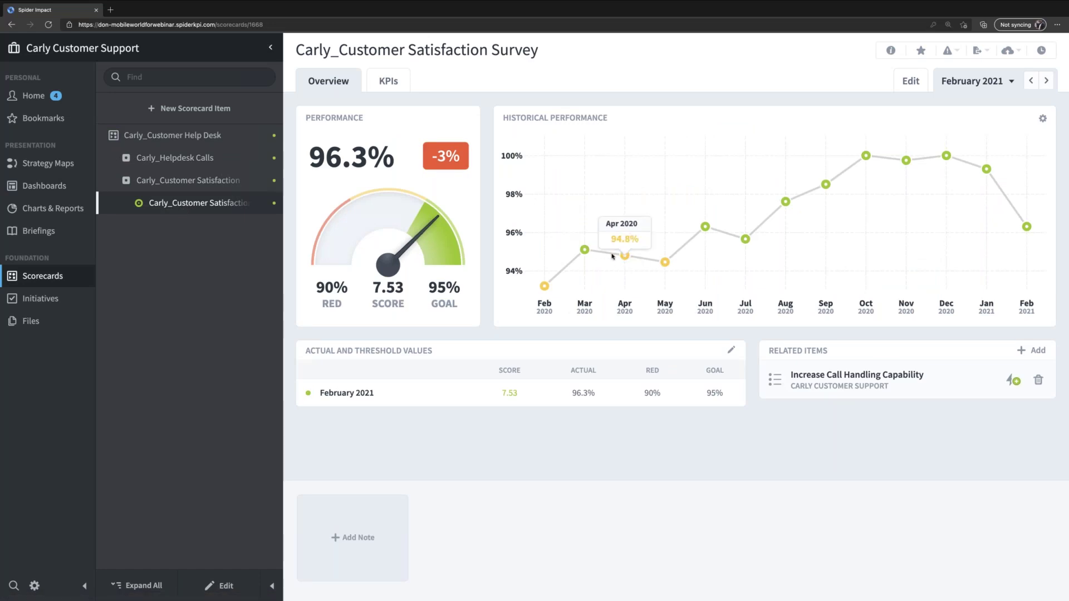
- Examine the rep's Helpdesk Calls scorecard and its Calls Handled, % Calls answered and First call resolution KPIs
{"action": "left_click", "coordinate": [157, 160]}
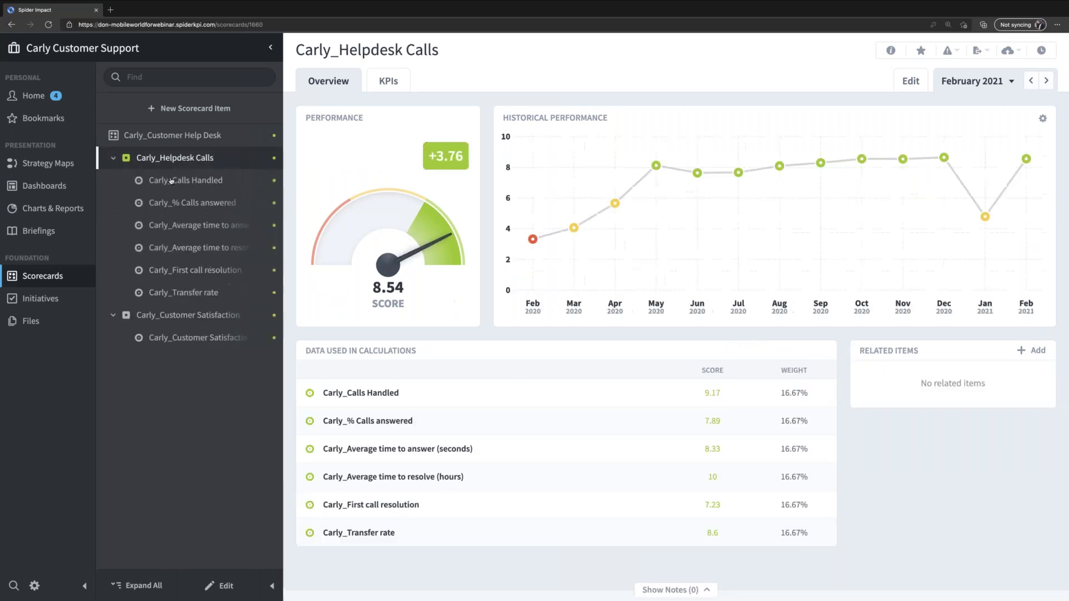
{"action": "left_click", "coordinate": [172, 181]}
{"action": "left_click", "coordinate": [183, 206]}
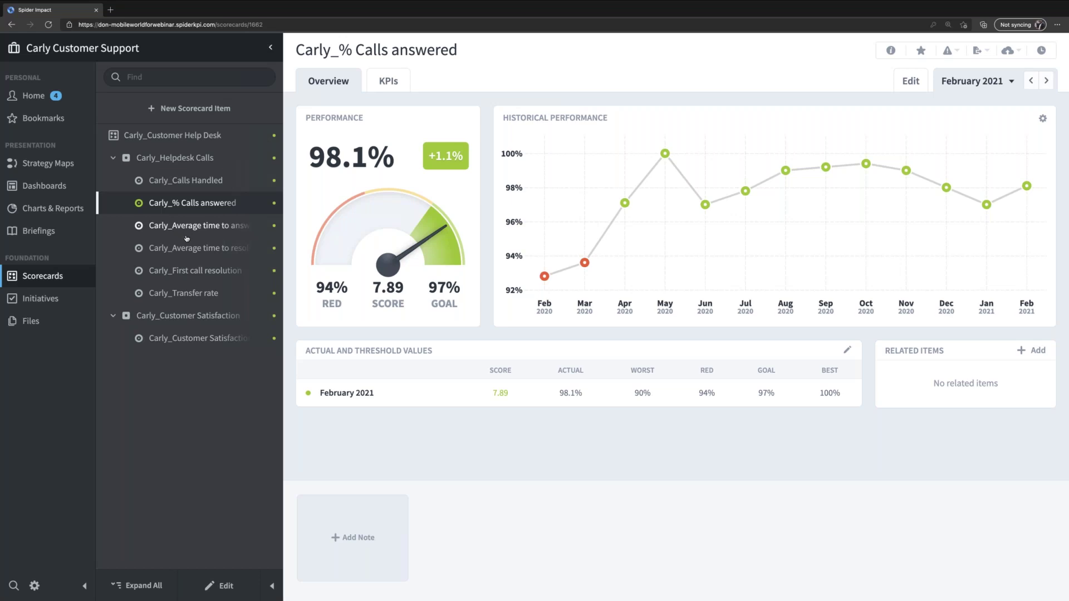
{"action": "left_click", "coordinate": [206, 275]}
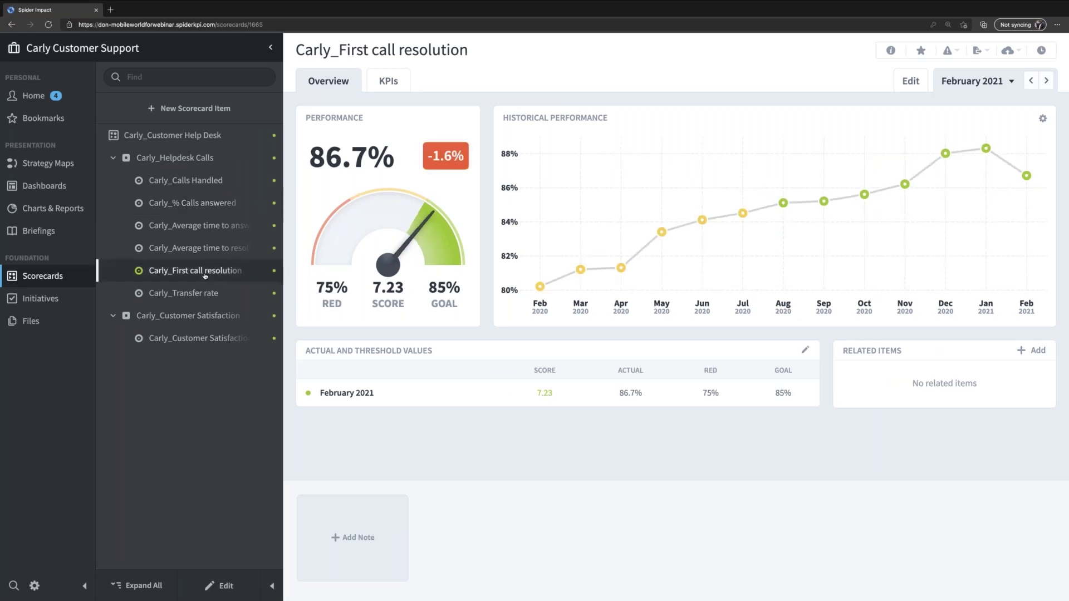
{"action": "mouse_move", "coordinate": [622, 267]}
- Review the Analyze Past Tickets for Common Requests and Create Template Responses for Common Issues tasks in the rep's initiatives
{"action": "left_click", "coordinate": [57, 298]}
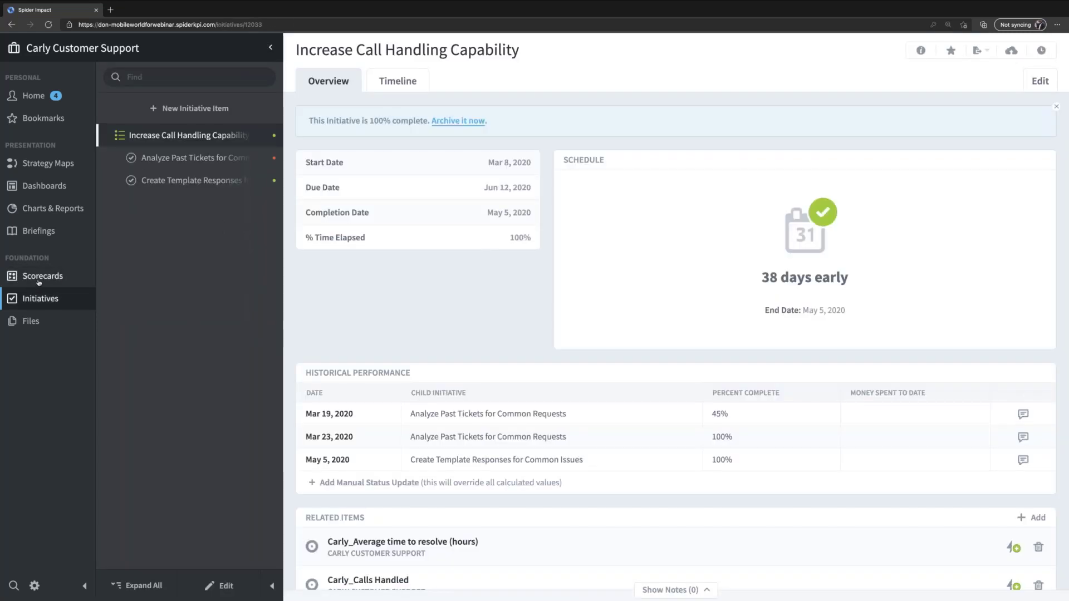
{"action": "left_click", "coordinate": [149, 160]}
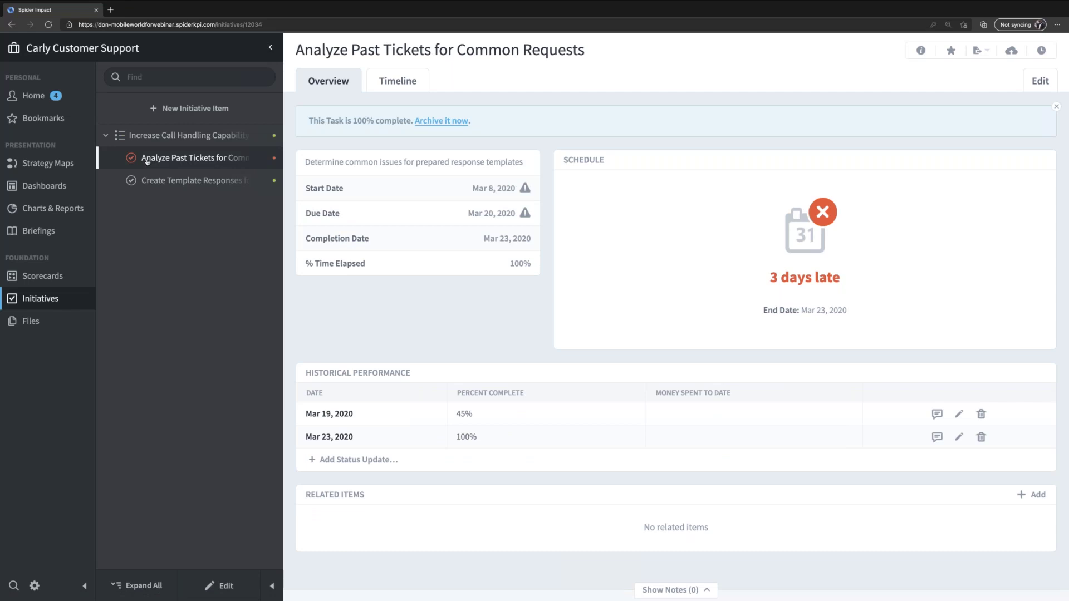
{"action": "left_click", "coordinate": [166, 181]}
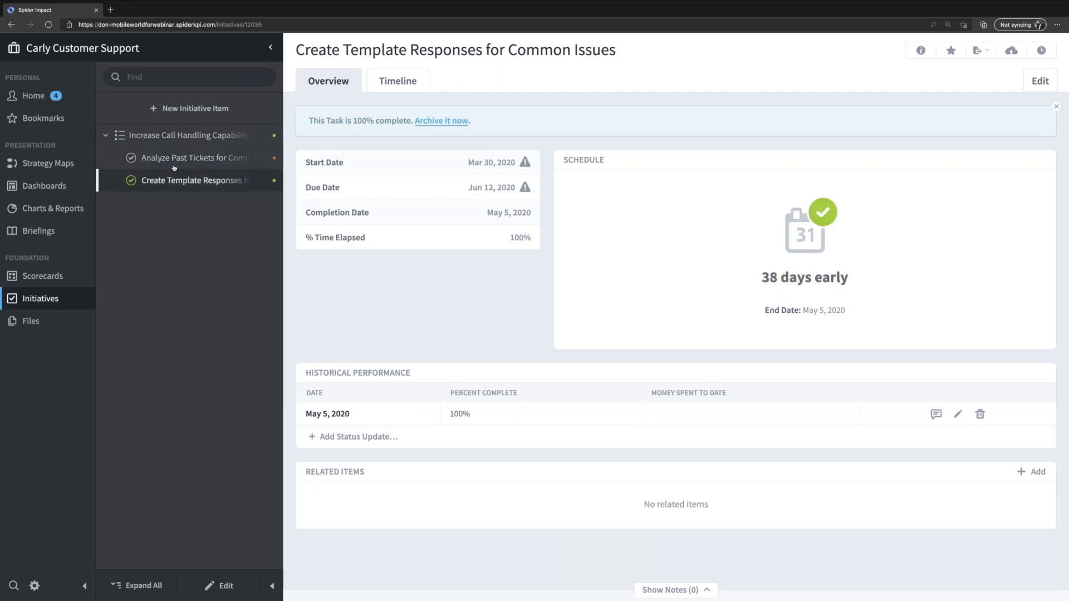
- Review the impact analysis of the Increase Call Handling Capability initiative on the related Customer Satisfaction Survey KPI, then close it
{"action": "left_click", "coordinate": [184, 135]}
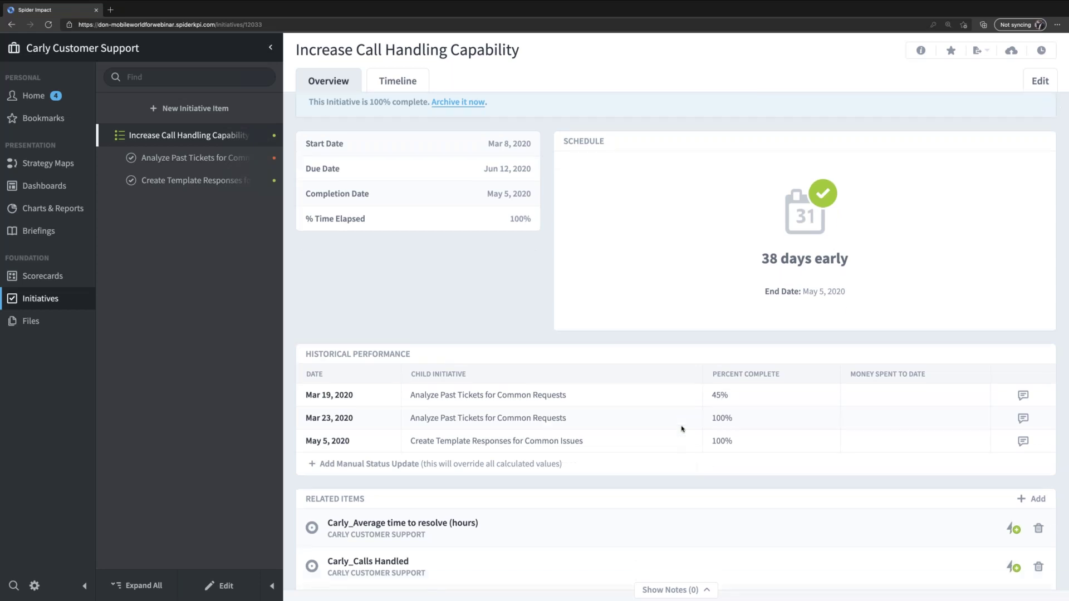
{"action": "scroll", "coordinate": [669, 430], "scroll_direction": "down", "scroll_amount": 2}
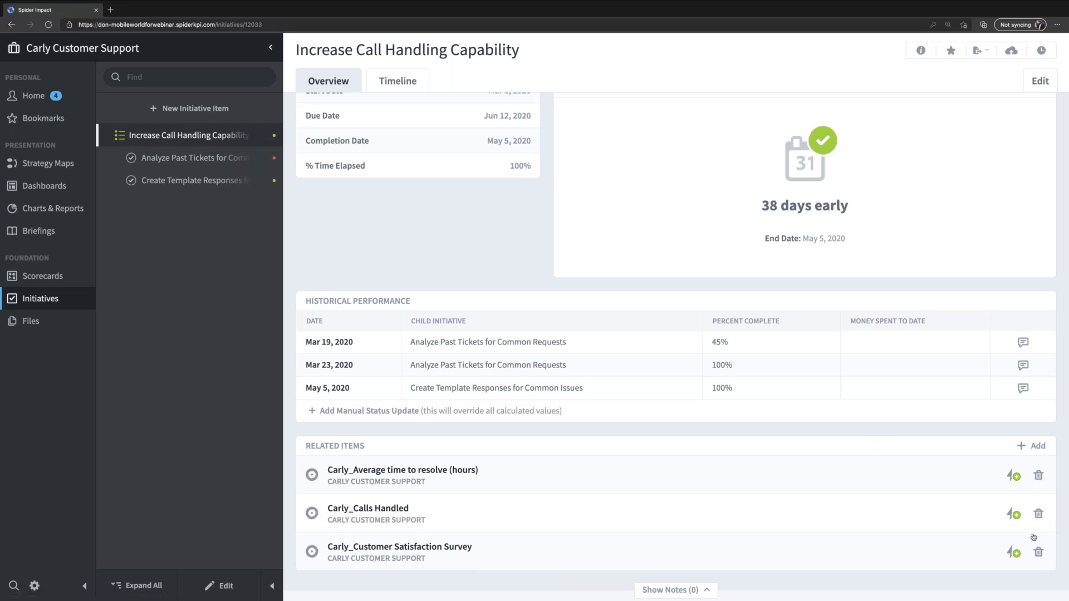
{"action": "left_click", "coordinate": [1015, 553]}
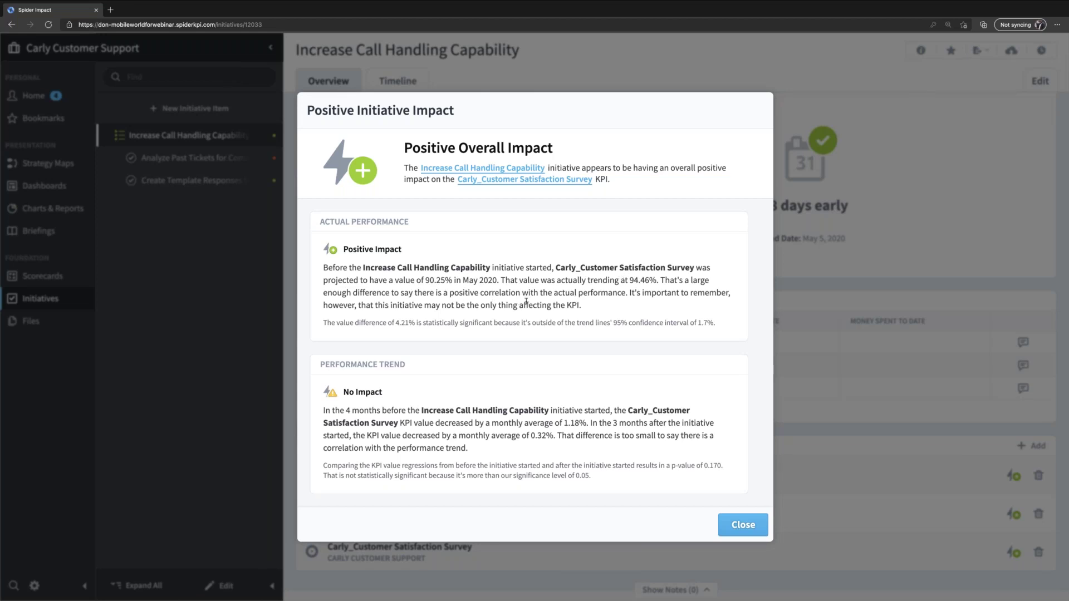
{"action": "left_click", "coordinate": [743, 525]}
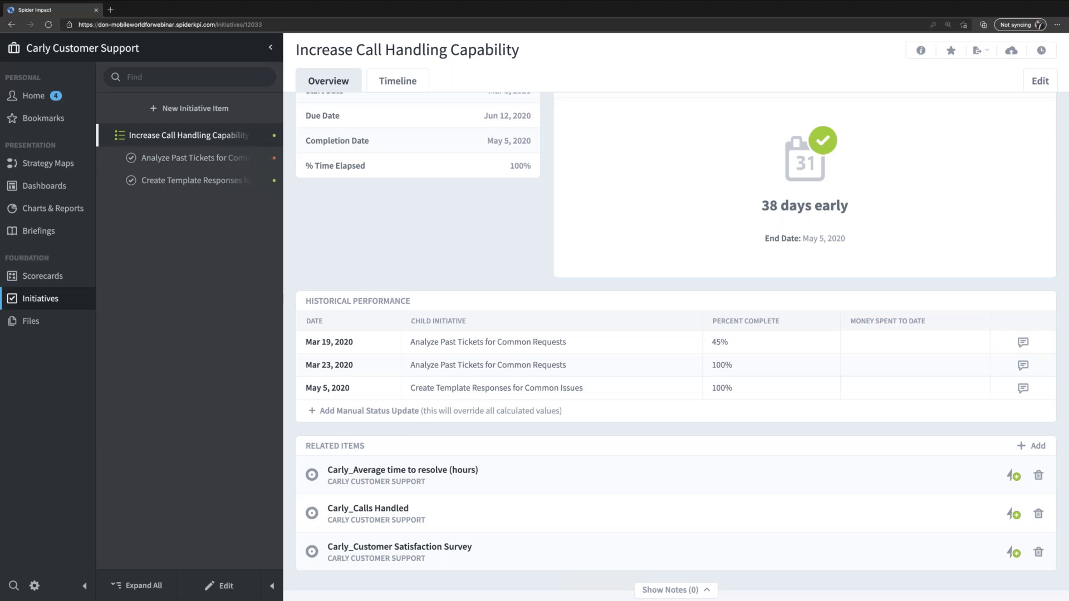
- Switch back to the first reviewed rep's organization, check the Increase Call Handling Capability initiative's schedule and tasks, and return to the Center Key Measures dashboard
{"action": "left_click", "coordinate": [82, 47]}
{"action": "left_click", "coordinate": [257, 439]}
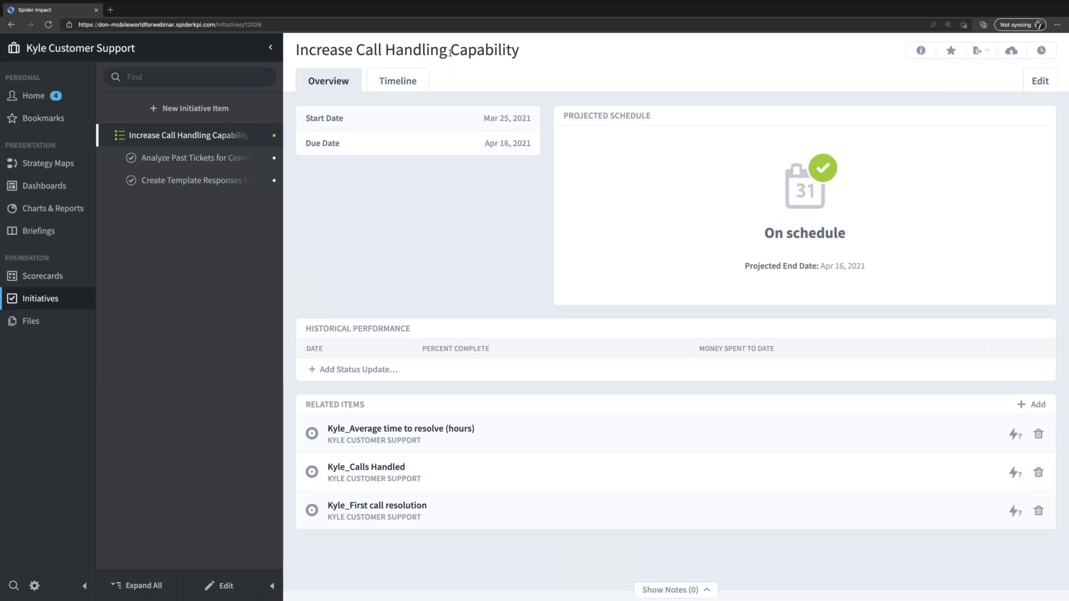
{"action": "left_click", "coordinate": [189, 179]}
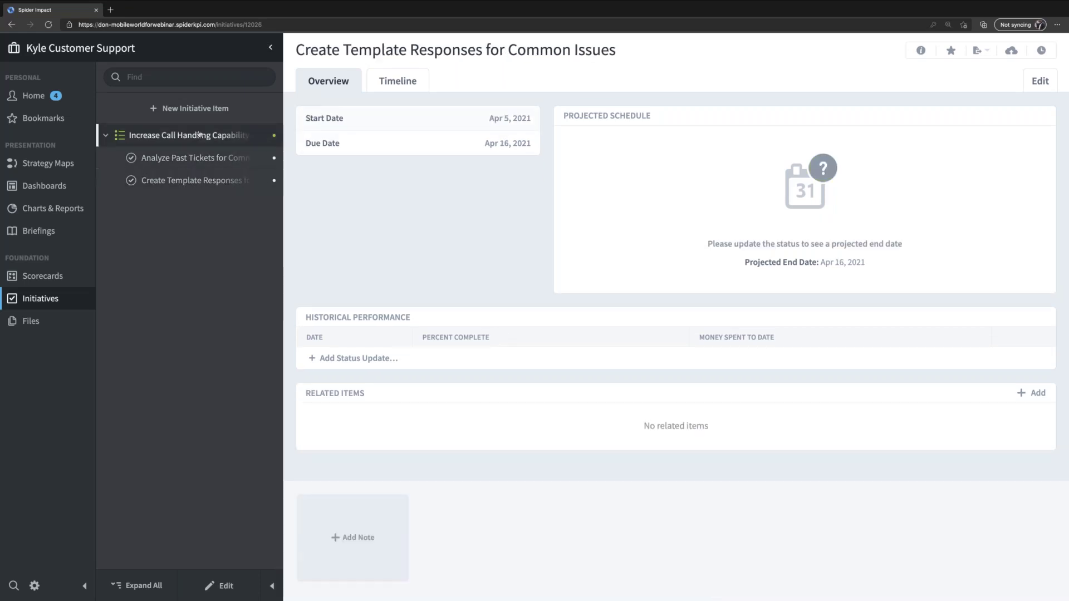
{"action": "left_click", "coordinate": [196, 135]}
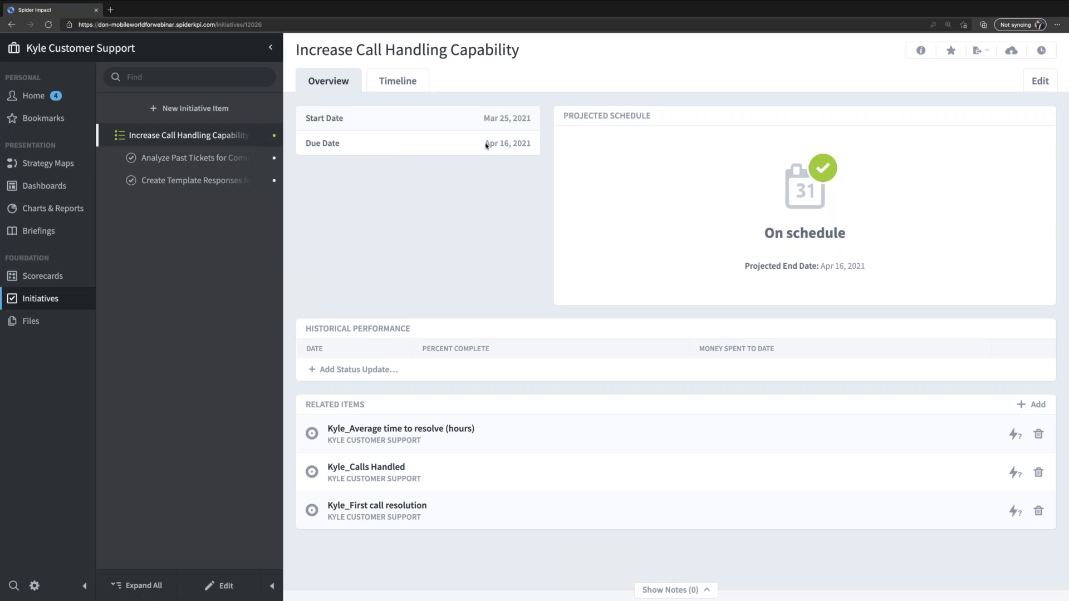
{"action": "left_click", "coordinate": [44, 185]}
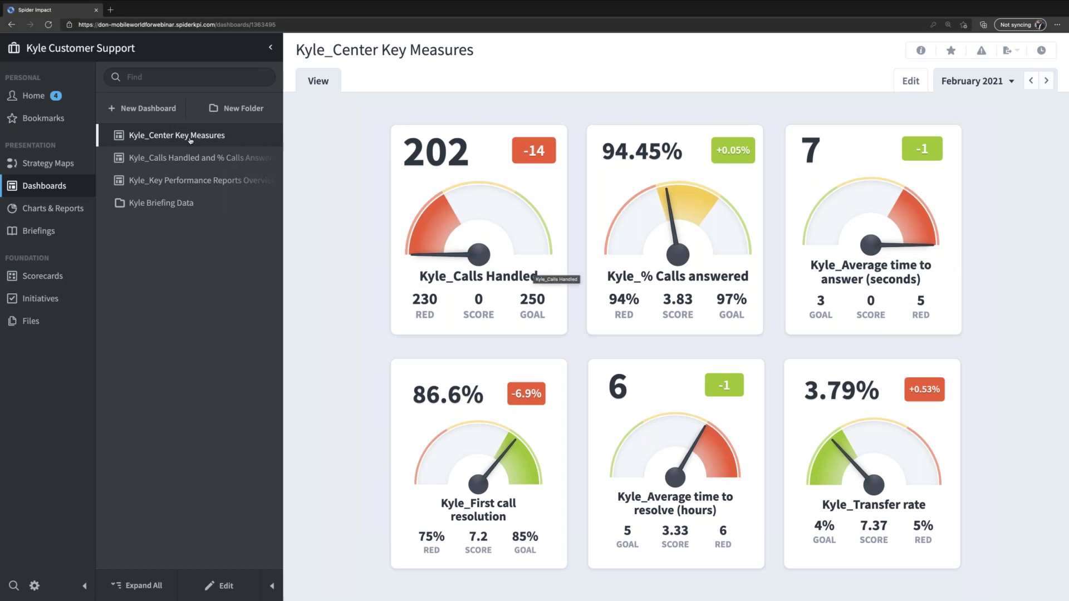
- Start a new initiative item in the rep's initiatives and name it Improve Call Answer Time
{"action": "left_click", "coordinate": [47, 300]}
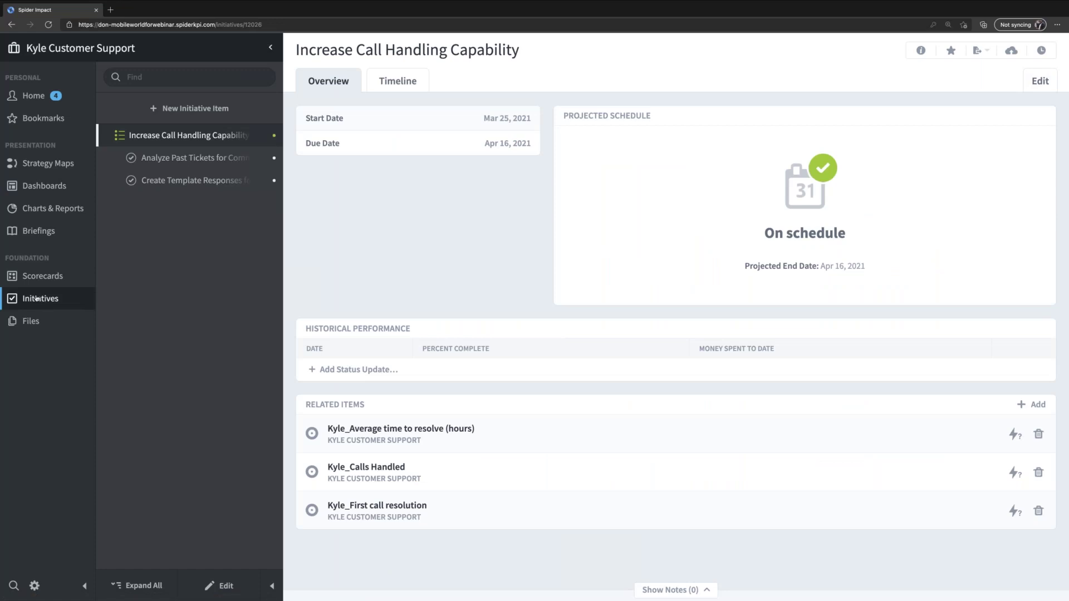
{"action": "left_click", "coordinate": [183, 108]}
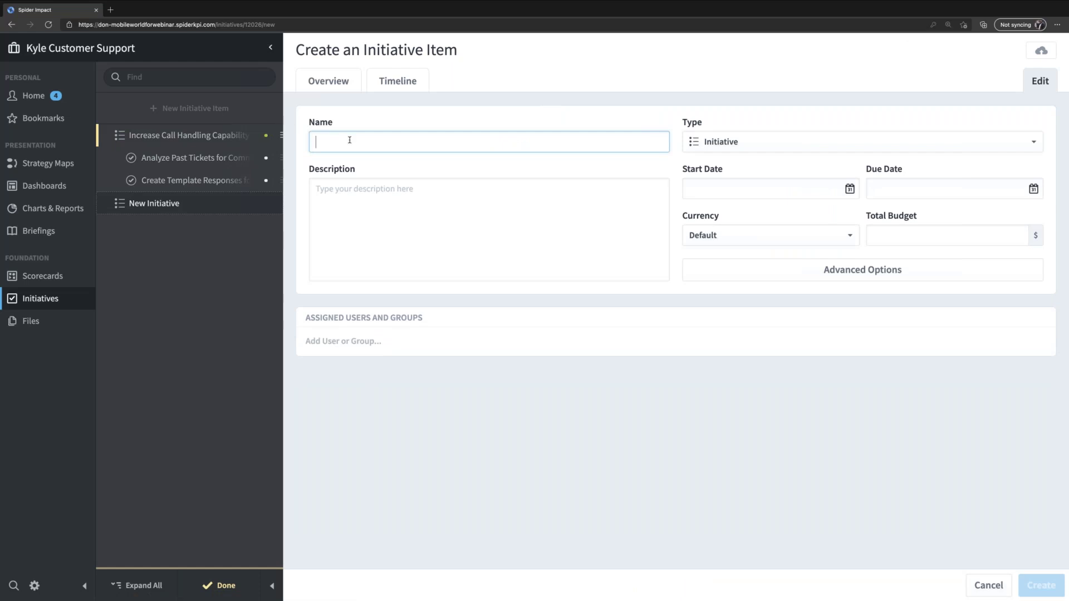
{"action": "type", "text": "Impro"}
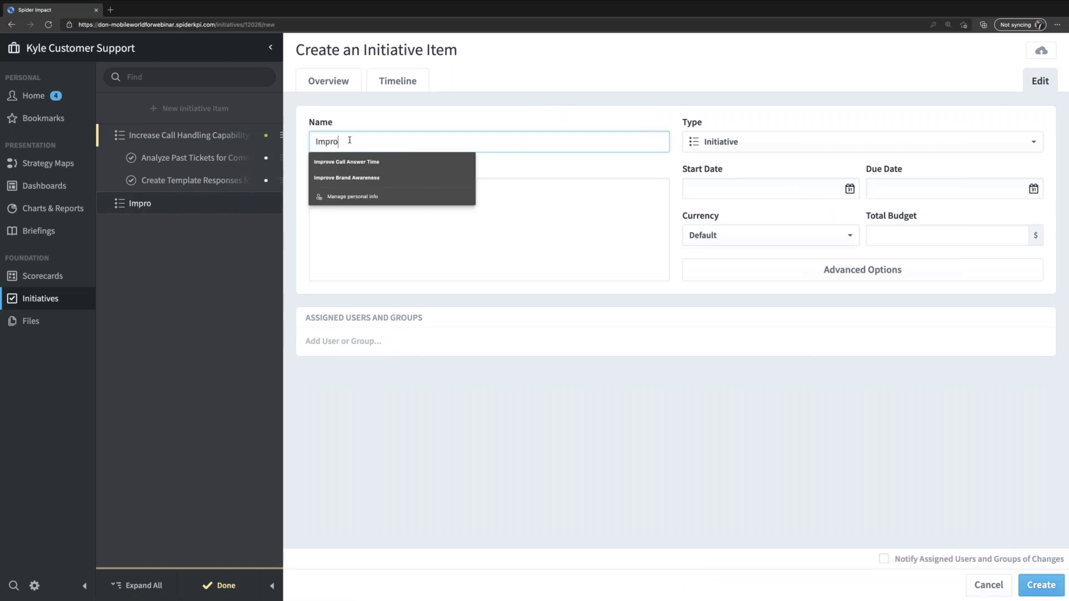
{"action": "key", "text": "Down"}
{"action": "key", "text": "Down"}
{"action": "key", "text": "Up"}
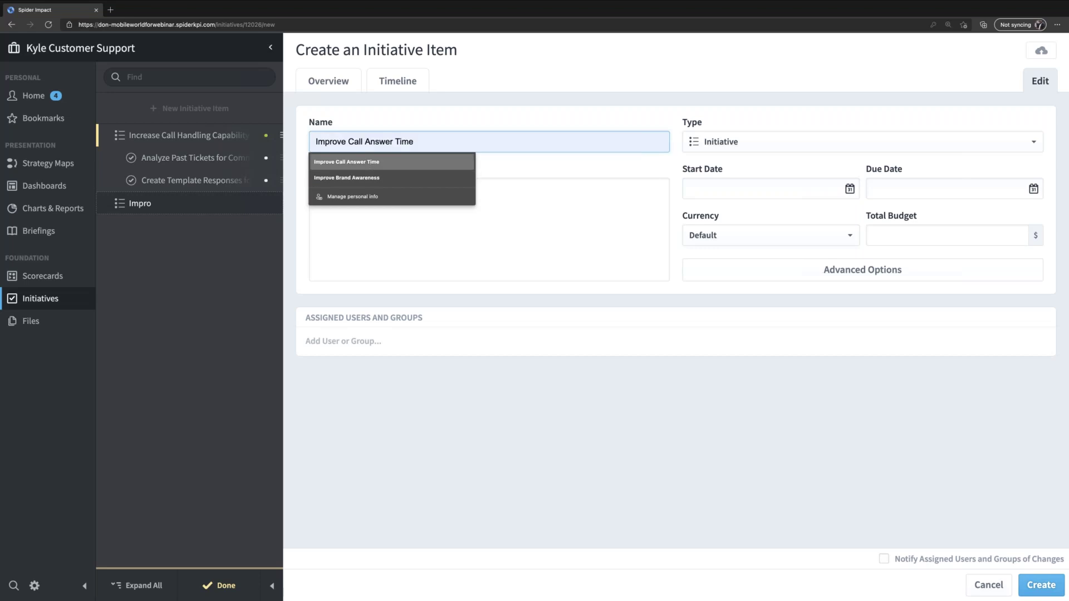
{"action": "key", "text": "Return"}
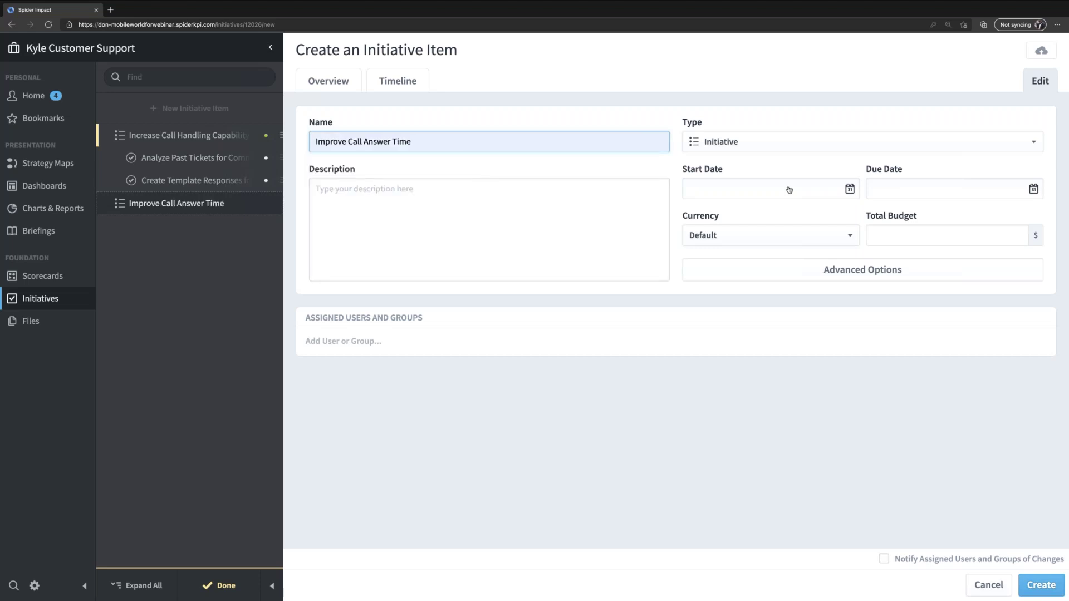
- Set the new initiative's start date to 3/25/2021 and its due date to 5/20/2021
{"action": "left_click", "coordinate": [849, 189]}
{"action": "left_click", "coordinate": [794, 321]}
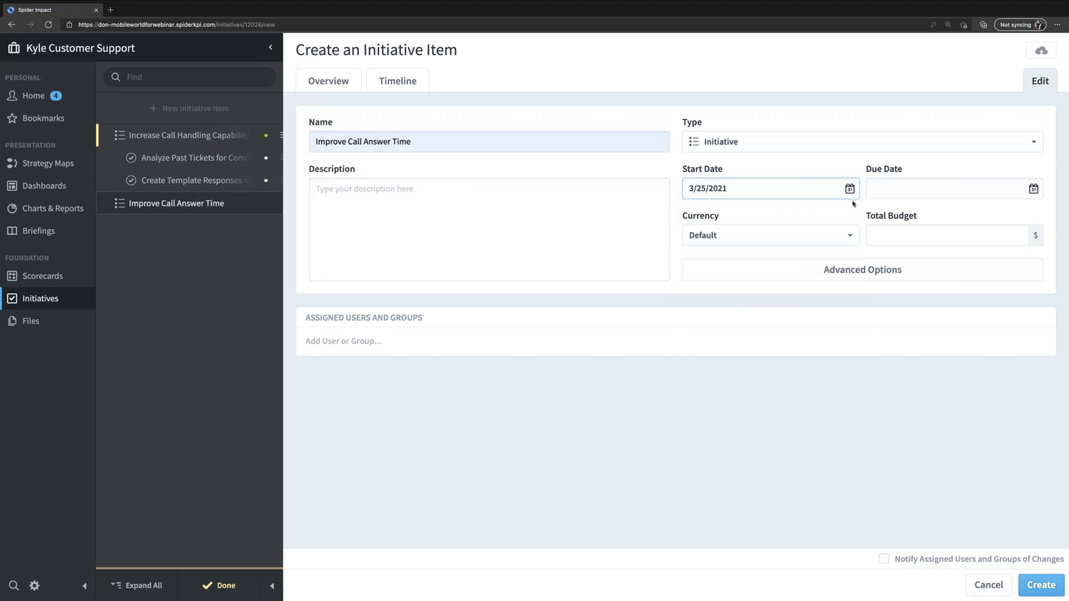
{"action": "left_click", "coordinate": [924, 184]}
{"action": "left_click", "coordinate": [1035, 221]}
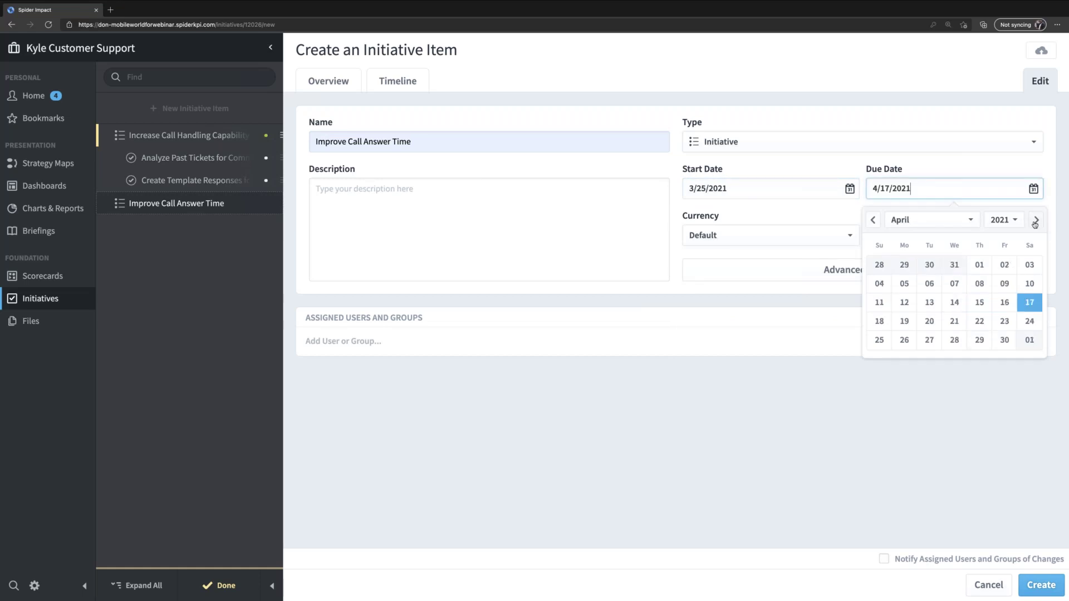
{"action": "left_click", "coordinate": [1034, 222]}
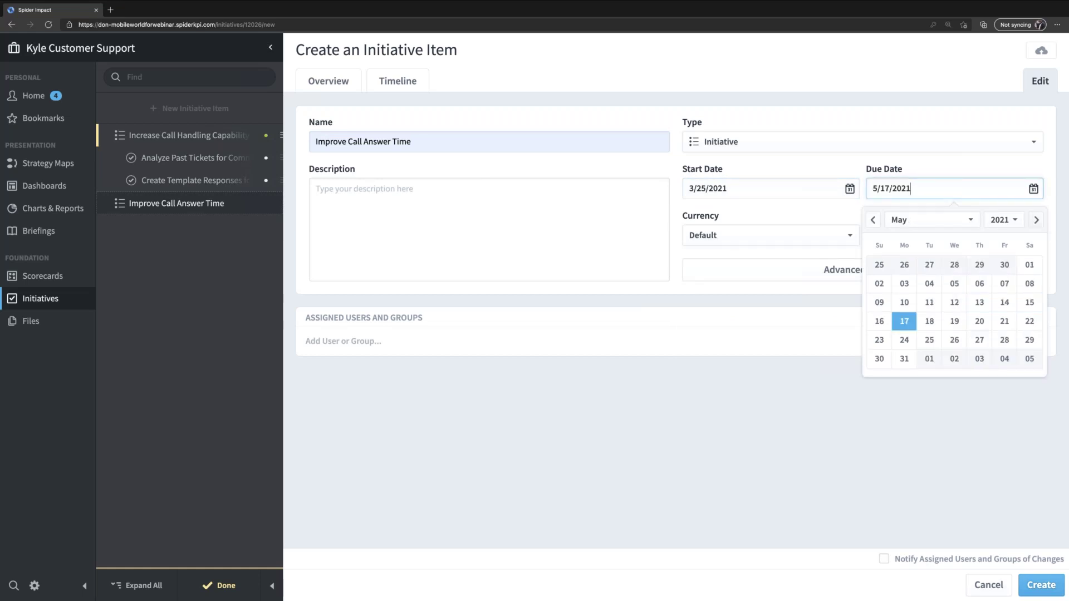
{"action": "left_click", "coordinate": [979, 322]}
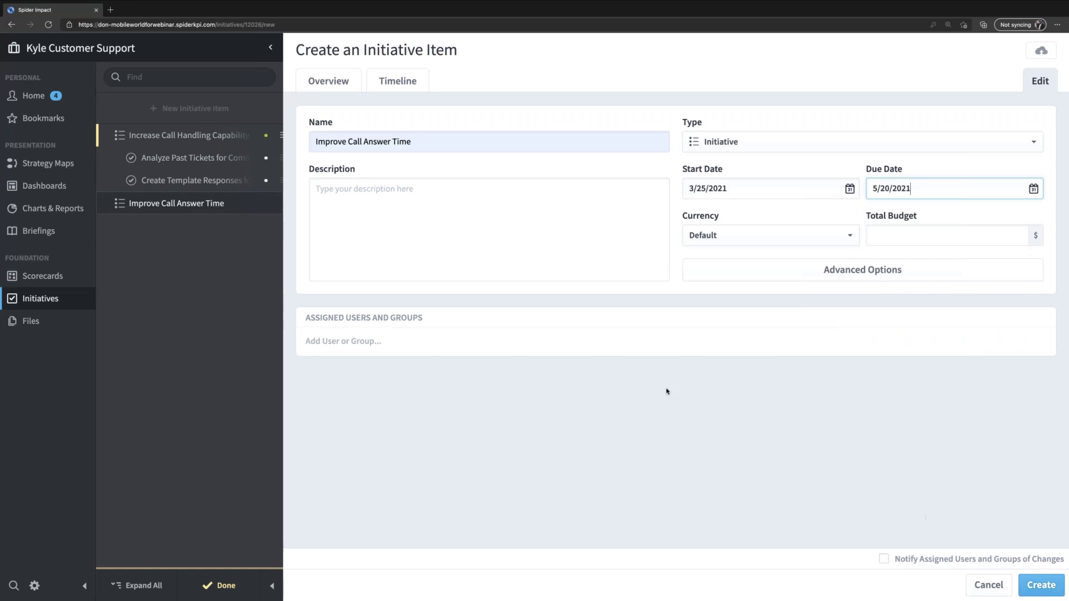
- Assign the rep's support user and the customer support manager group to the initiative, and create it
{"action": "left_click", "coordinate": [400, 343]}
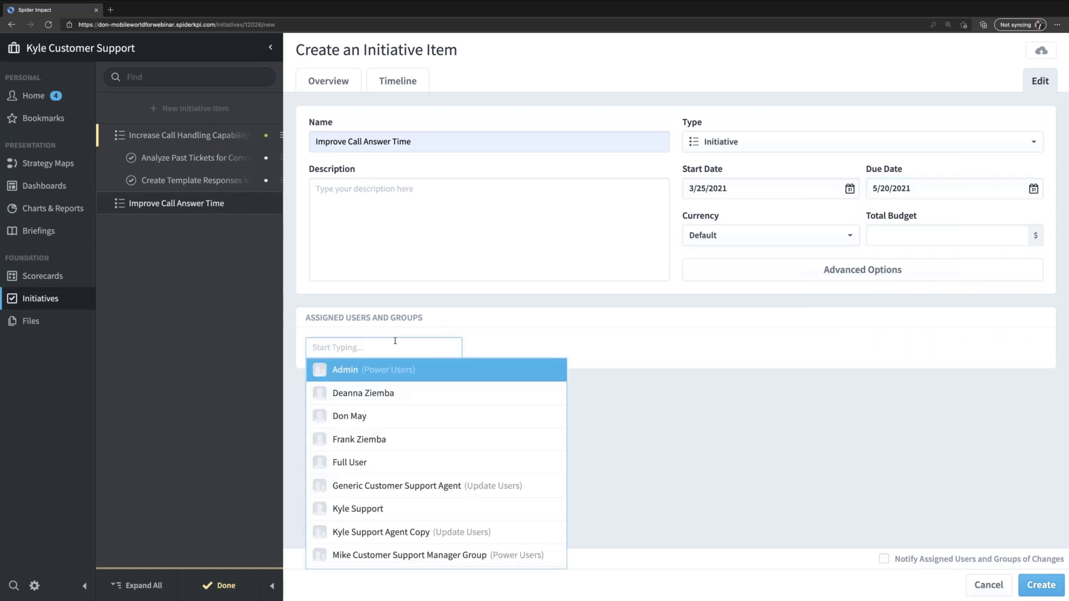
{"action": "left_click", "coordinate": [407, 508]}
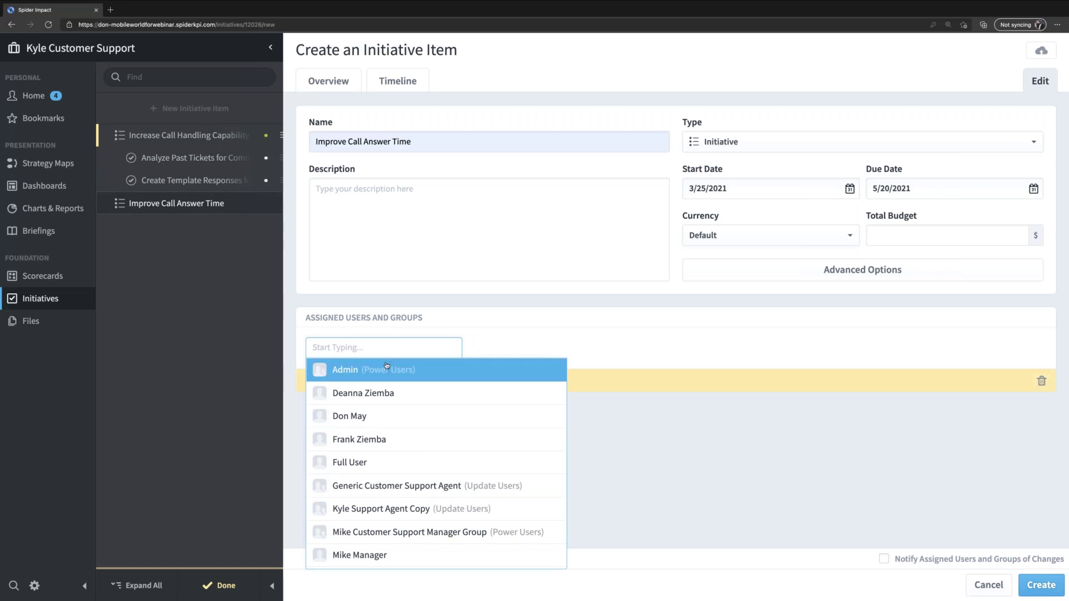
{"action": "left_click", "coordinate": [429, 532]}
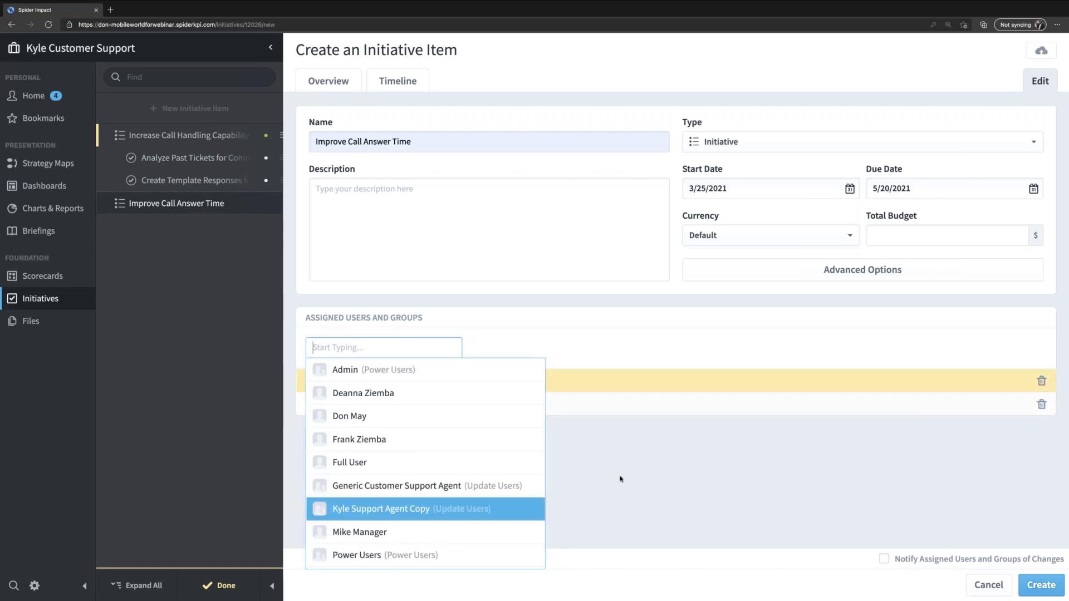
{"action": "left_click", "coordinate": [1037, 586]}
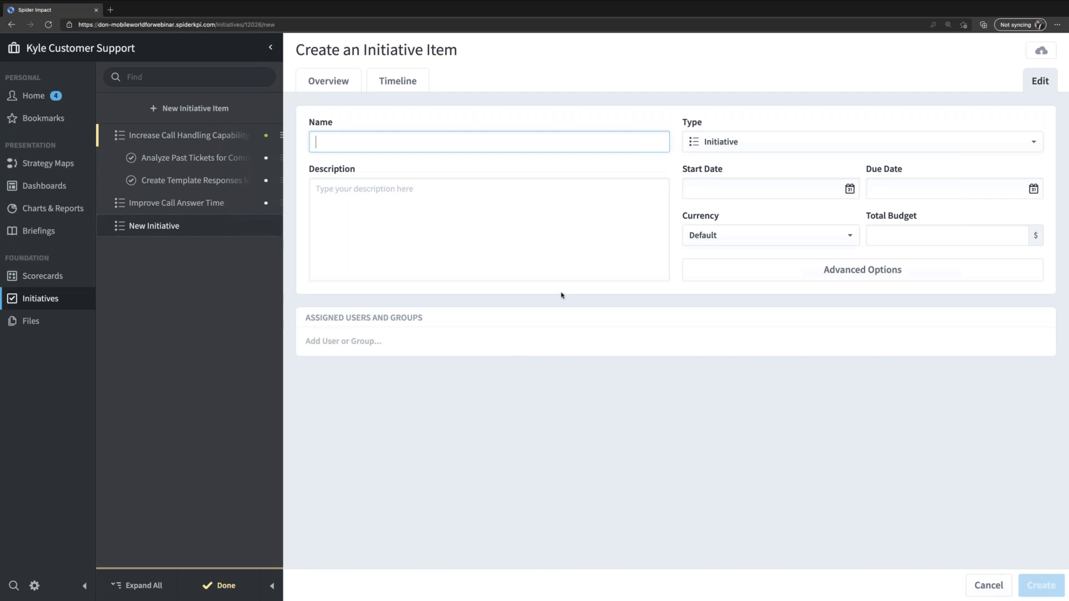
- Set up a new item of type Task named Hardware Audit, starting 3/25/2021 and due 3/26/2021
{"action": "left_click", "coordinate": [730, 139]}
{"action": "left_click", "coordinate": [724, 187]}
{"action": "left_click", "coordinate": [456, 139]}
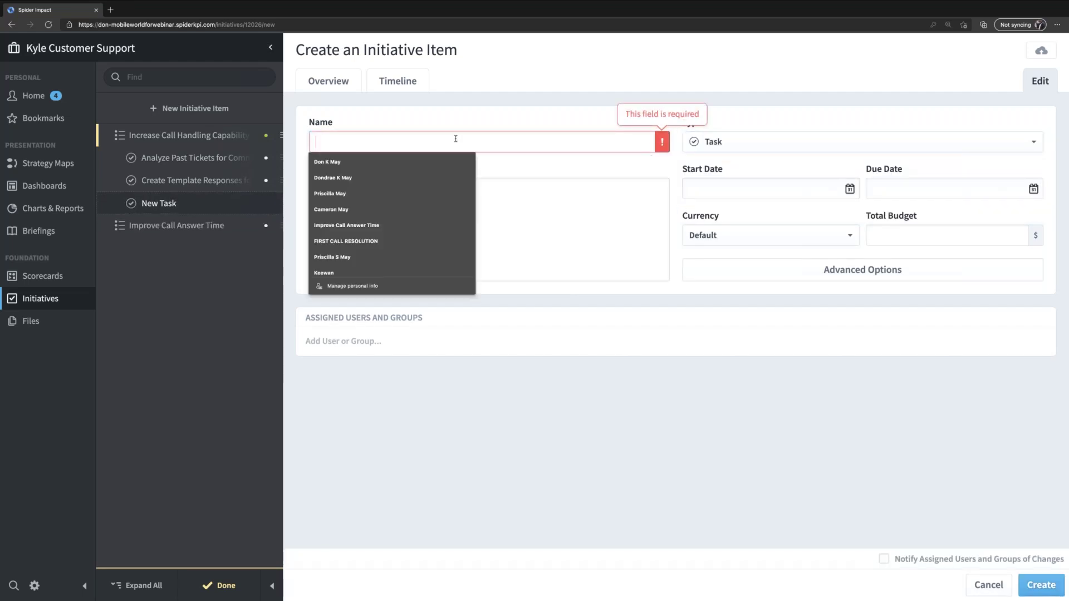
{"action": "type", "text": "Hard"}
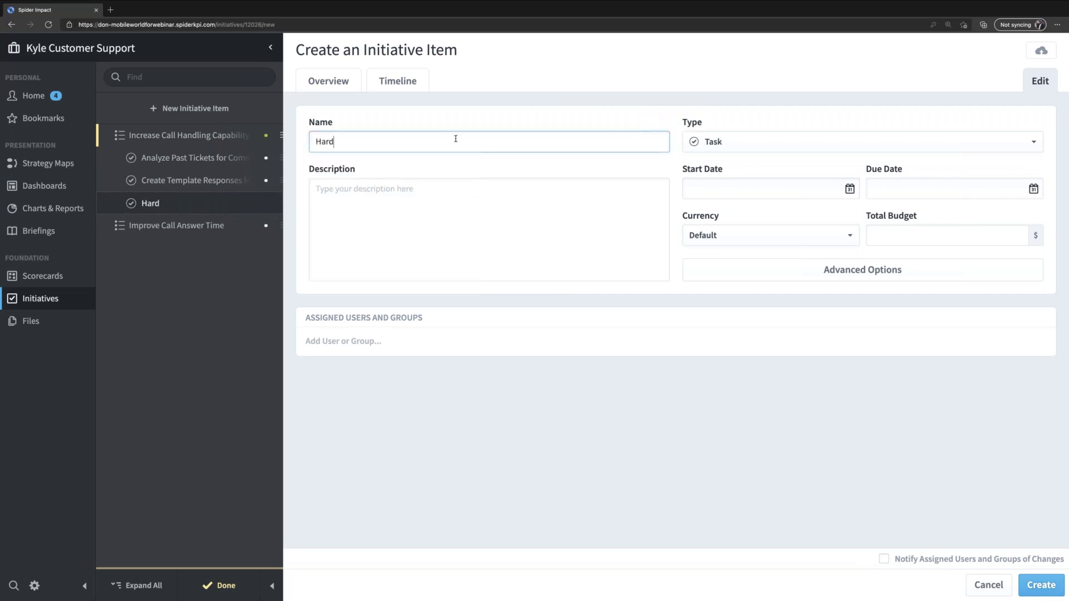
{"action": "type", "text": "ware Audit"}
{"action": "left_click", "coordinate": [849, 191]}
{"action": "left_click", "coordinate": [788, 323]}
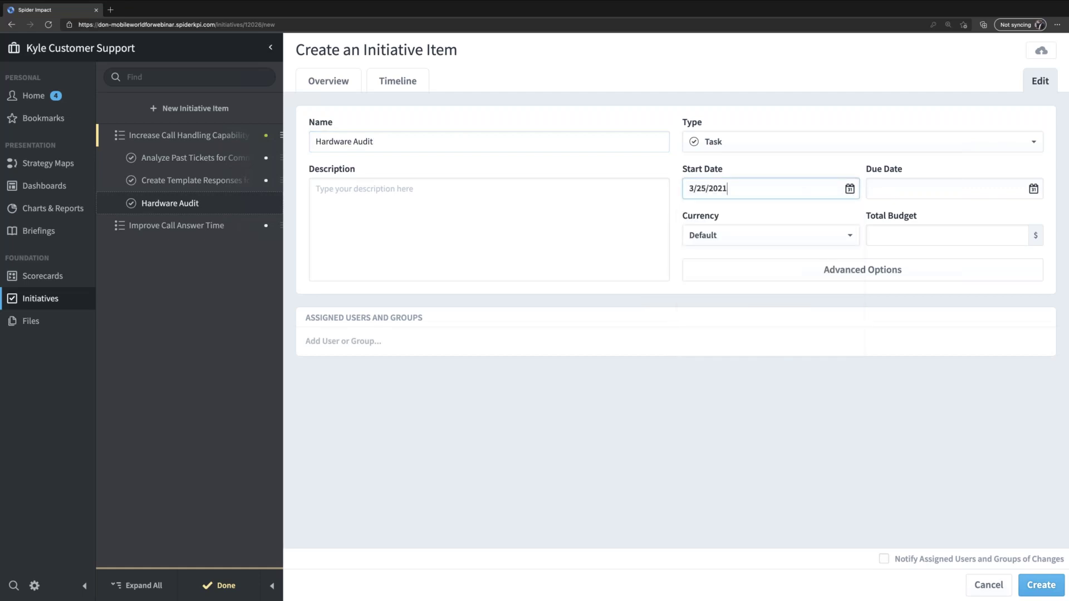
{"action": "left_click", "coordinate": [913, 194]}
{"action": "left_click", "coordinate": [1005, 321]}
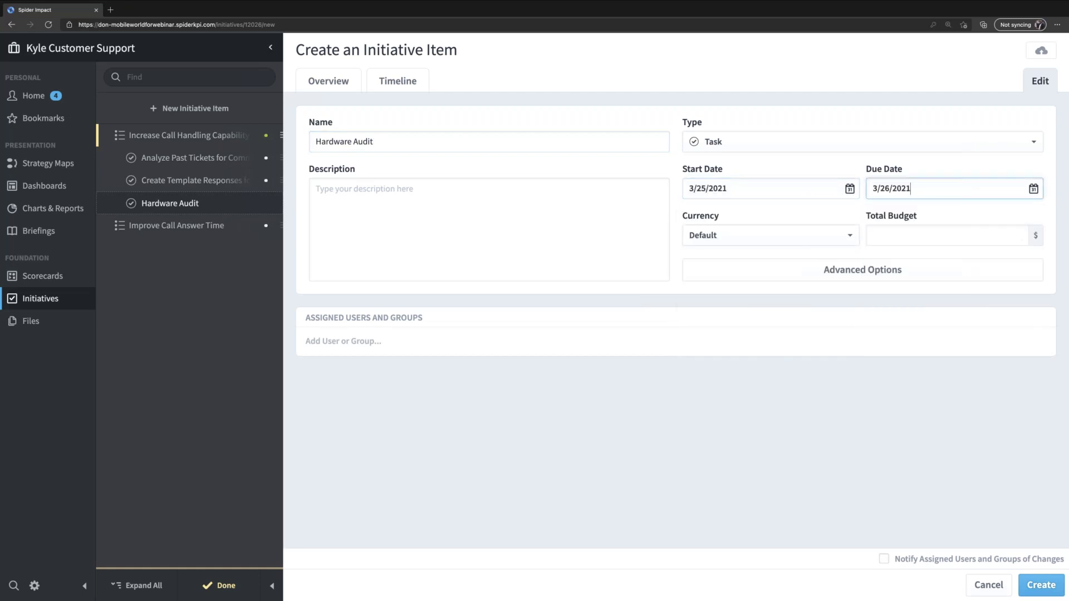
- Create the Hardware Audit task assigned to the customer support manager group, and move it out of Increase Call Handling Capability to below Improve Call Answer Time
{"action": "left_click", "coordinate": [383, 337]}
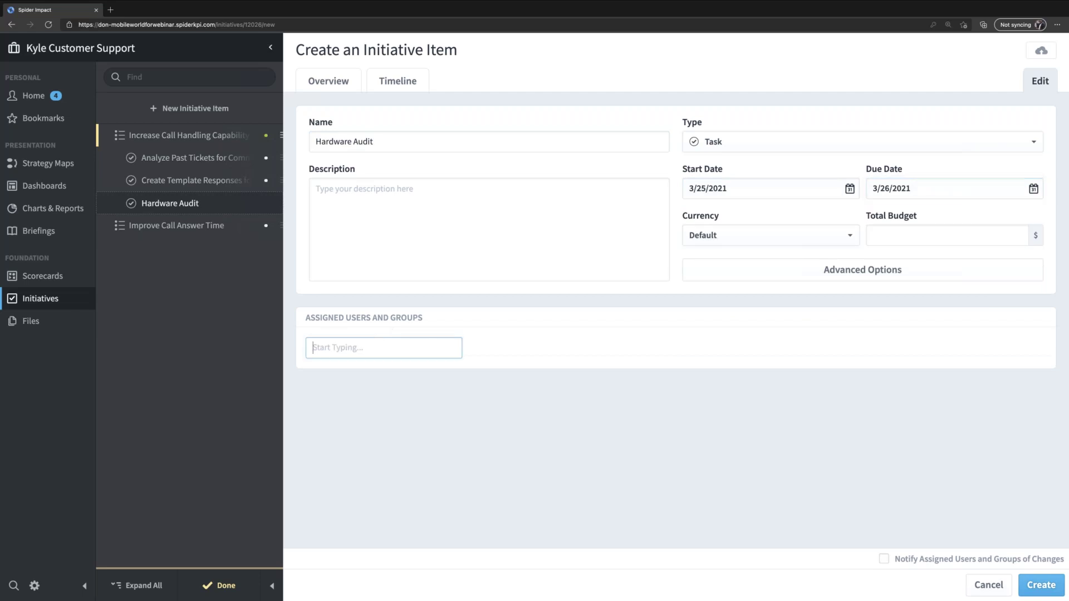
{"action": "scroll", "coordinate": [402, 439], "scroll_direction": "down", "scroll_amount": 1}
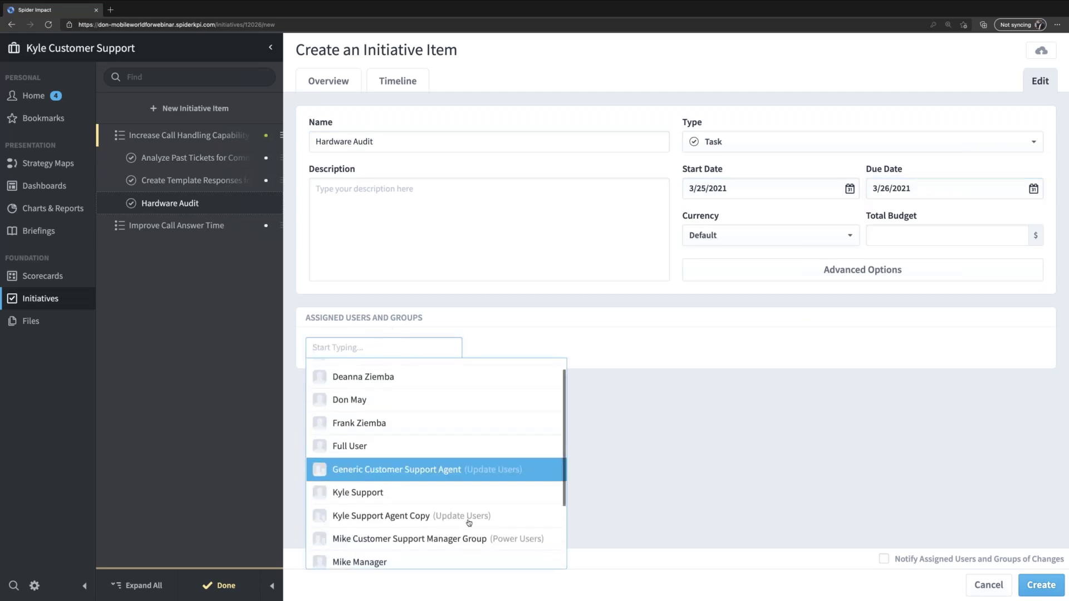
{"action": "left_click", "coordinate": [409, 539]}
{"action": "left_click", "coordinate": [1033, 586]}
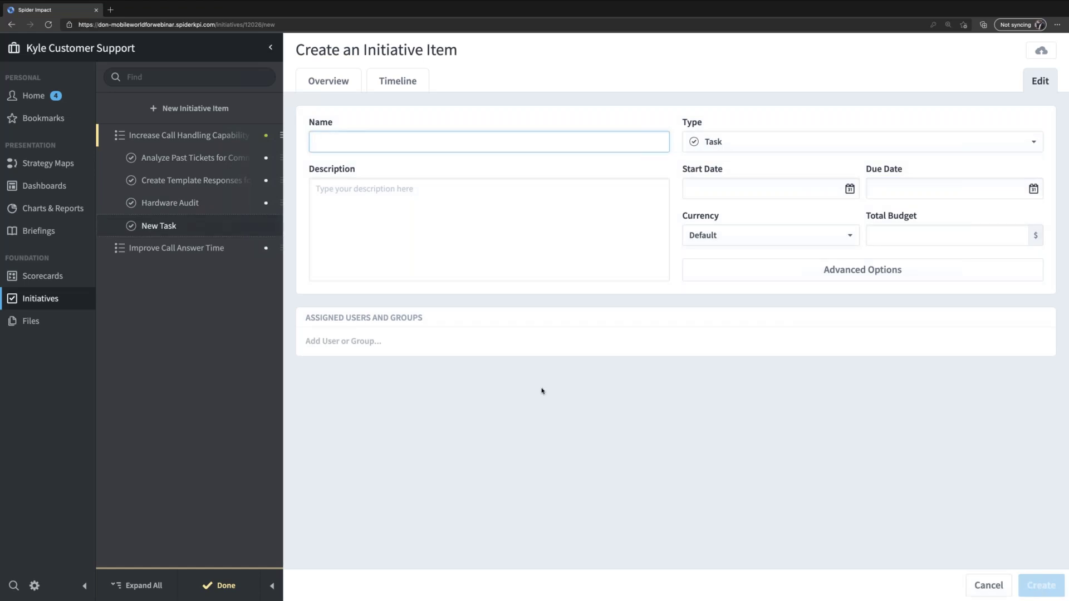
{"action": "left_click_drag", "start_coordinate": [192, 205], "coordinate": [191, 252]}
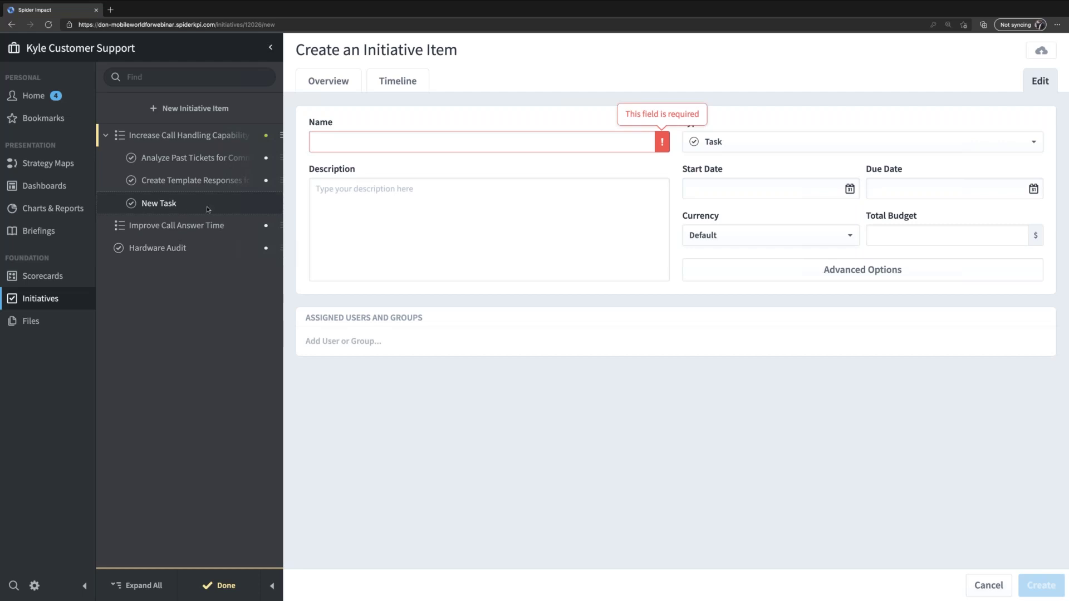
- Set up another task named Minimize Time Away From Desk, starting 3/25/2021 and due 4/30/2021
{"action": "left_click", "coordinate": [445, 139]}
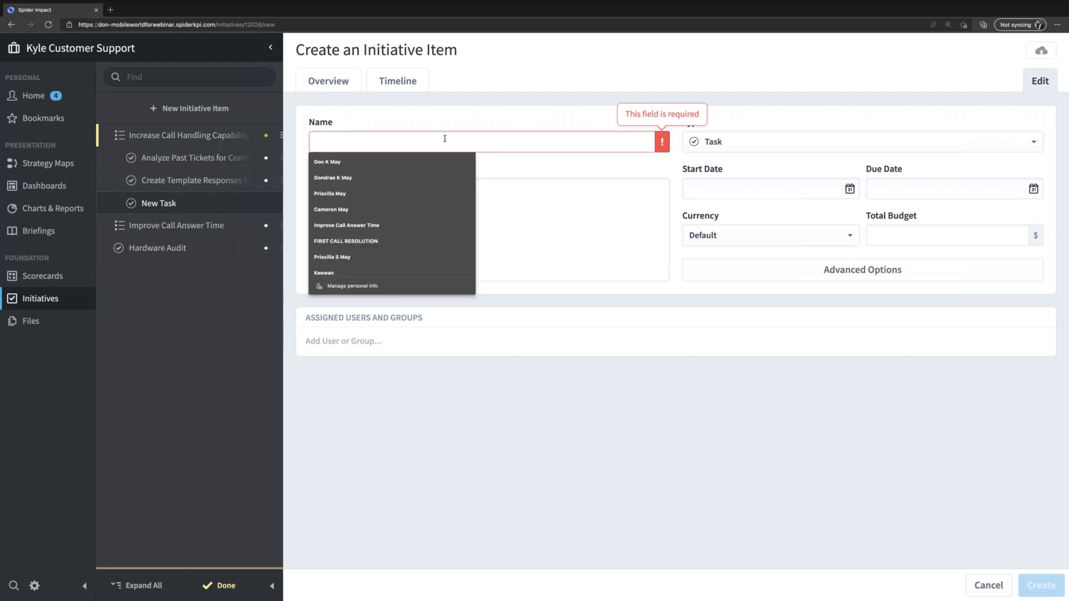
{"action": "type", "text": "Minimize Time Away From Desk"}
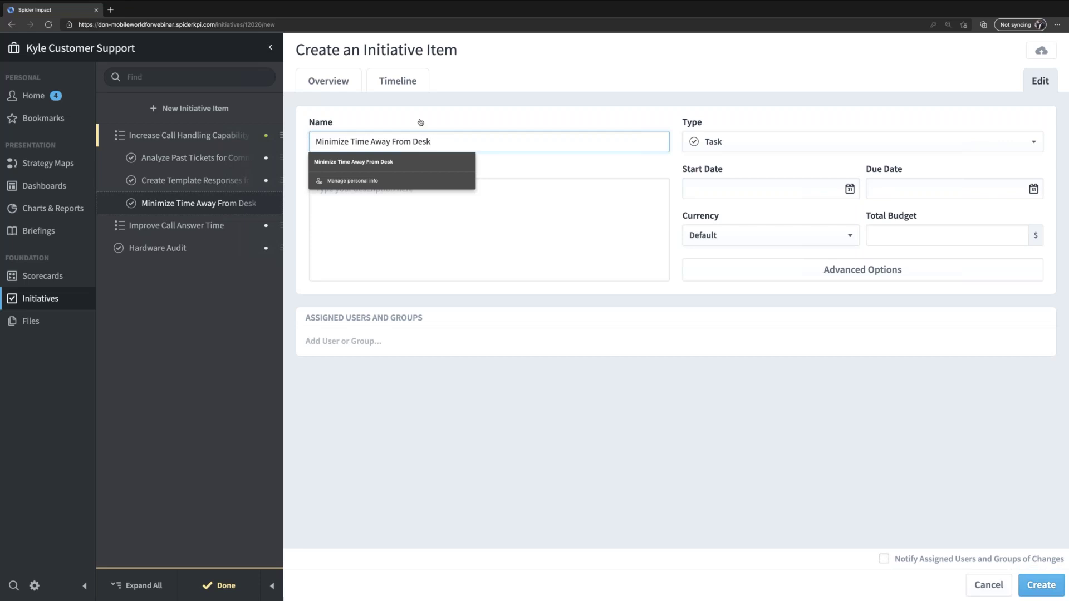
{"action": "left_click", "coordinate": [411, 165]}
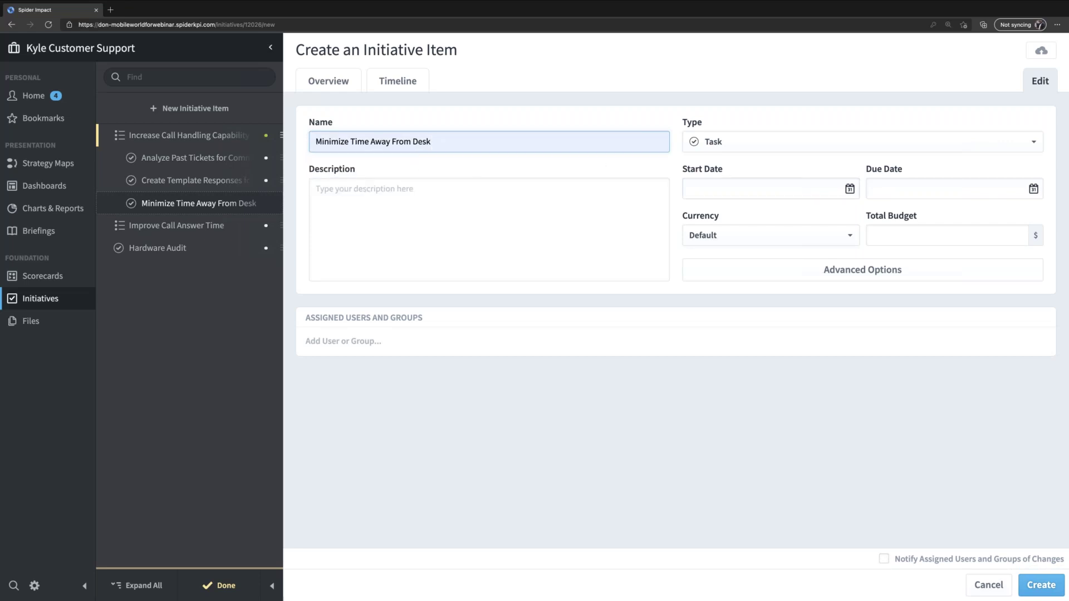
{"action": "left_click", "coordinate": [848, 190]}
{"action": "left_click", "coordinate": [795, 321]}
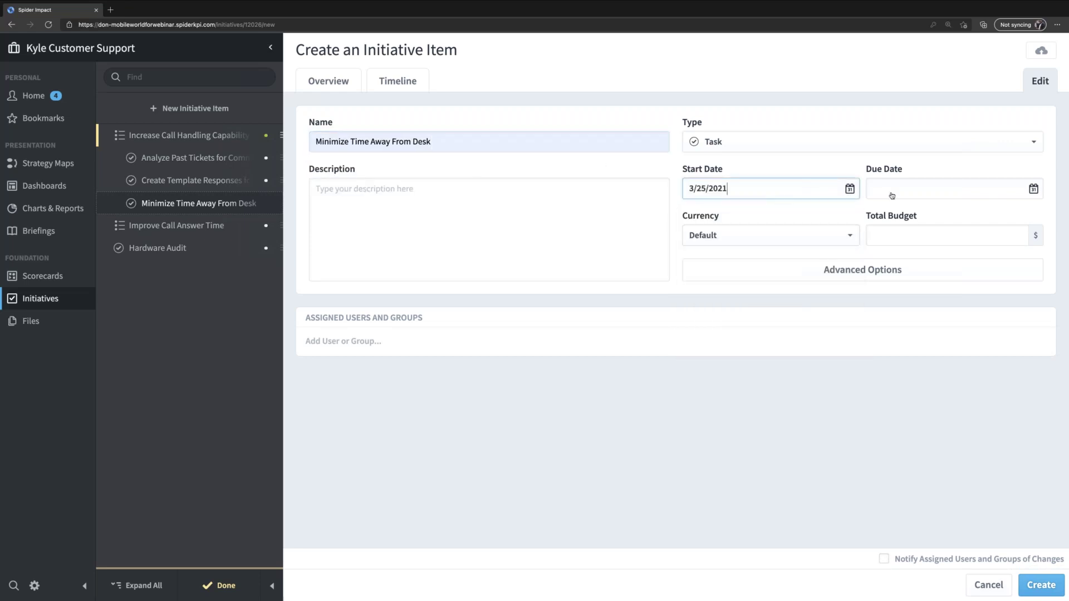
{"action": "left_click", "coordinate": [893, 192]}
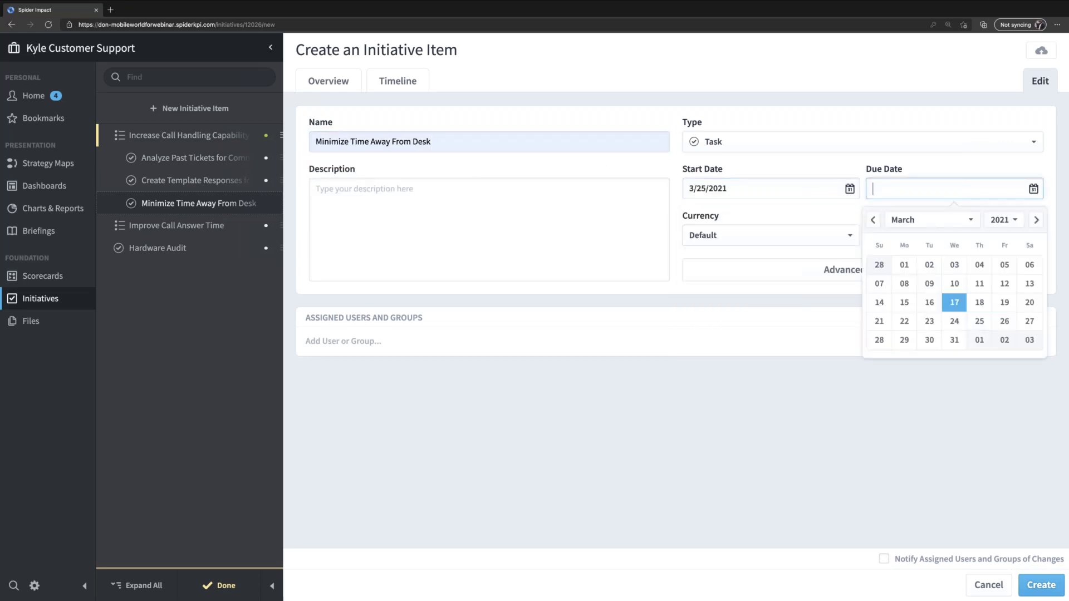
{"action": "left_click", "coordinate": [1035, 222]}
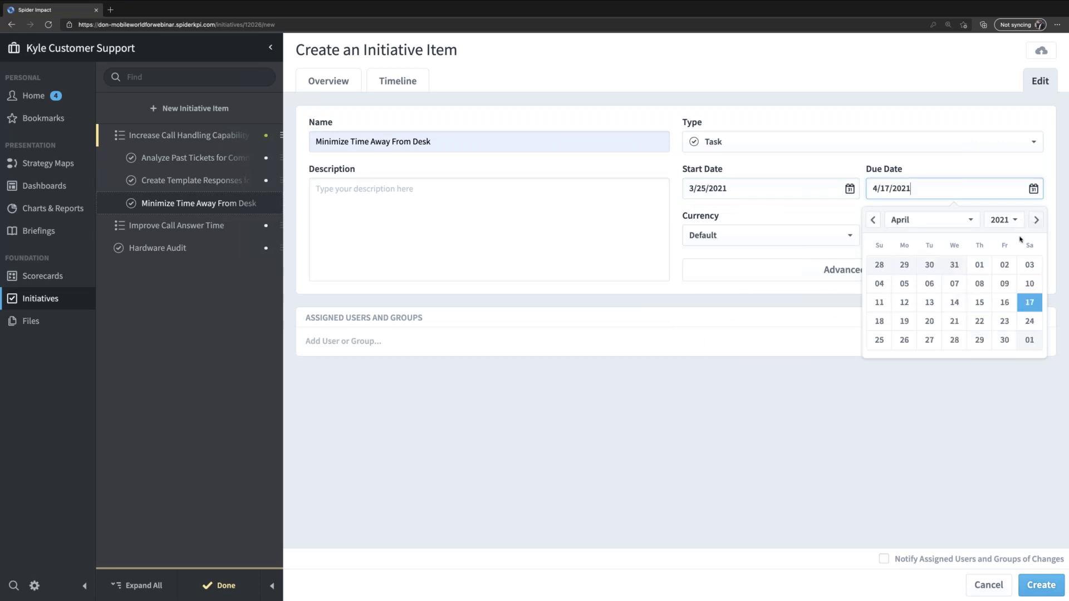
{"action": "left_click", "coordinate": [1004, 339]}
- Create the Minimize Time Away From Desk task assigned to the rep's support user, and move it below Hardware Audit
{"action": "left_click", "coordinate": [562, 350]}
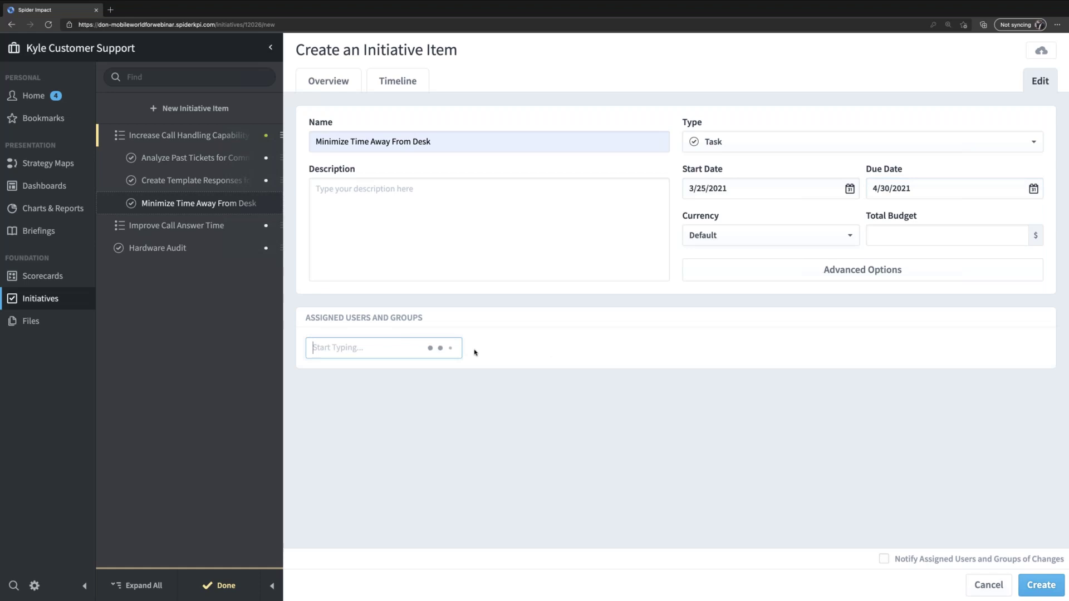
{"action": "left_click", "coordinate": [418, 511]}
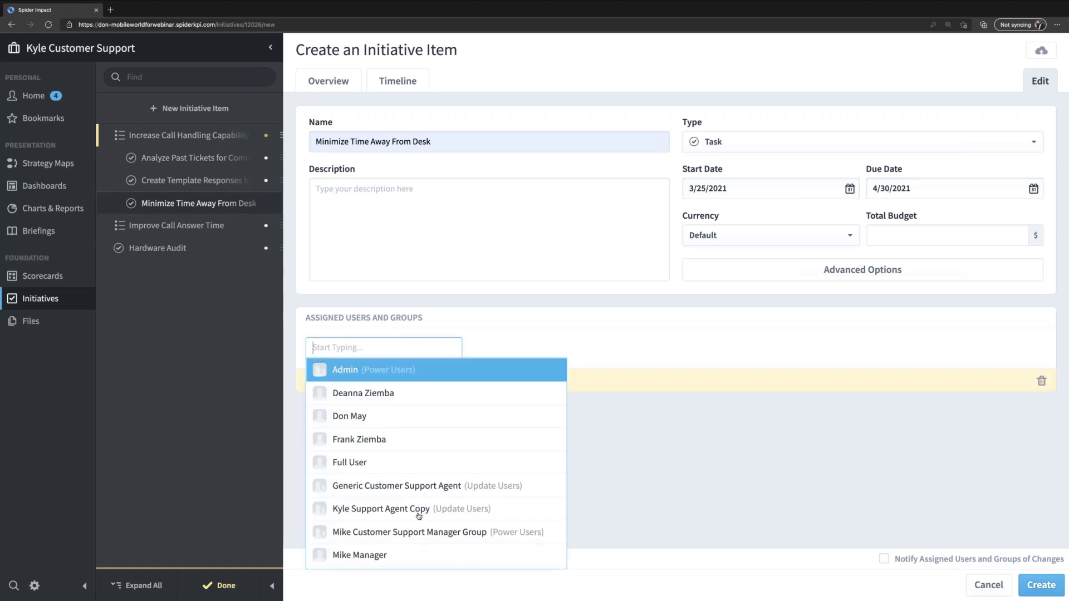
{"action": "left_click", "coordinate": [1041, 586]}
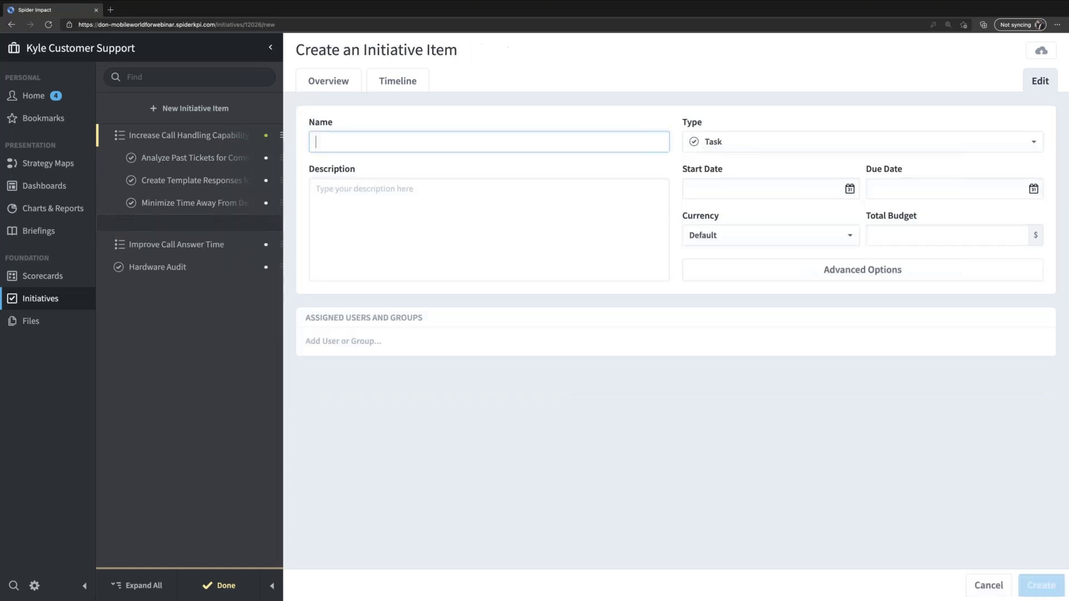
{"action": "left_click_drag", "start_coordinate": [215, 206], "coordinate": [212, 273]}
- Open the Improve Call Answer Time initiative and finish editing the initiative list
{"action": "left_click", "coordinate": [176, 233]}
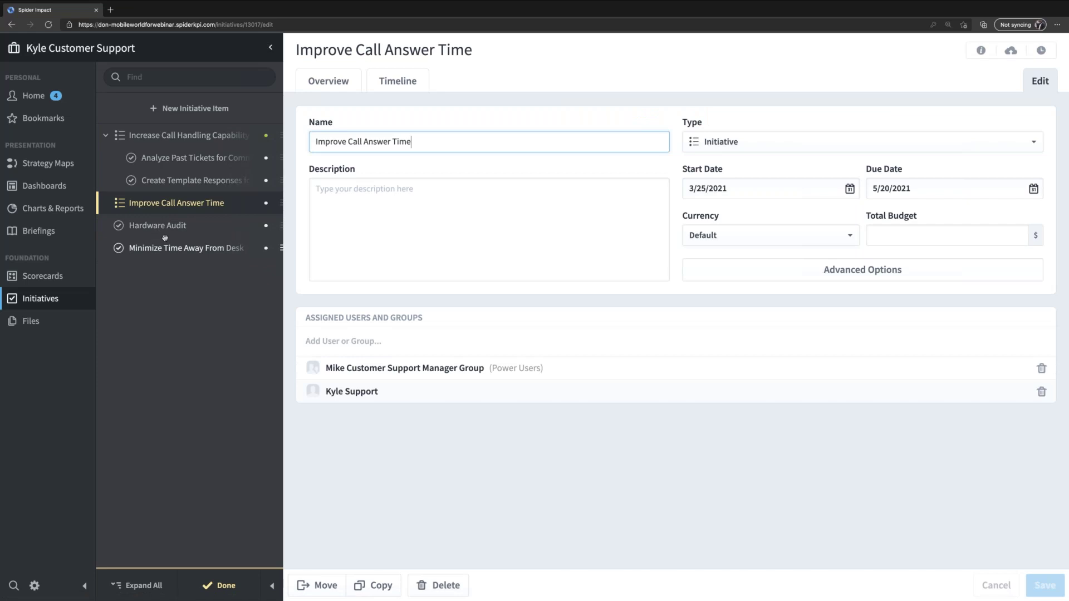
{"action": "left_click_drag", "start_coordinate": [165, 227], "coordinate": [165, 225]}
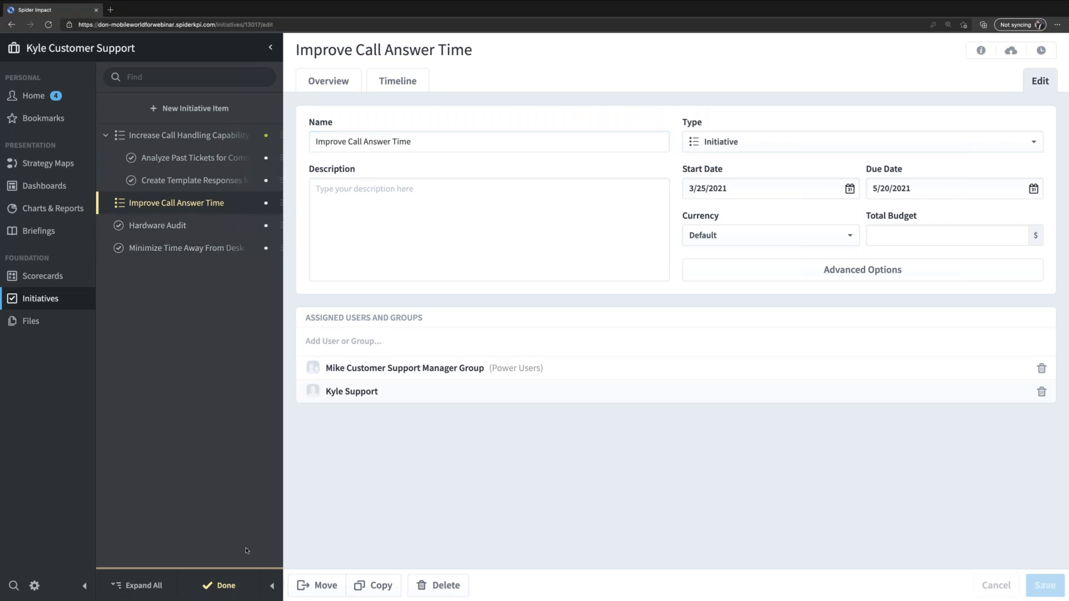
{"action": "left_click", "coordinate": [223, 585]}
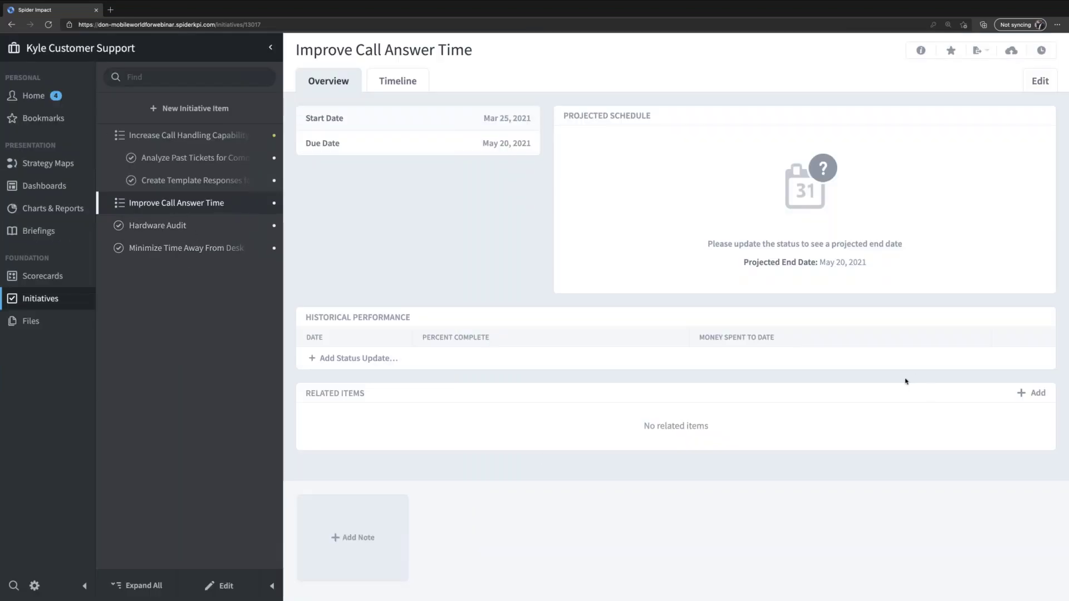
- Add the rep's Calls Handled KPI from the Helpdesk Calls scorecard as a related item of Improve Call Answer Time
{"action": "left_click", "coordinate": [1036, 394]}
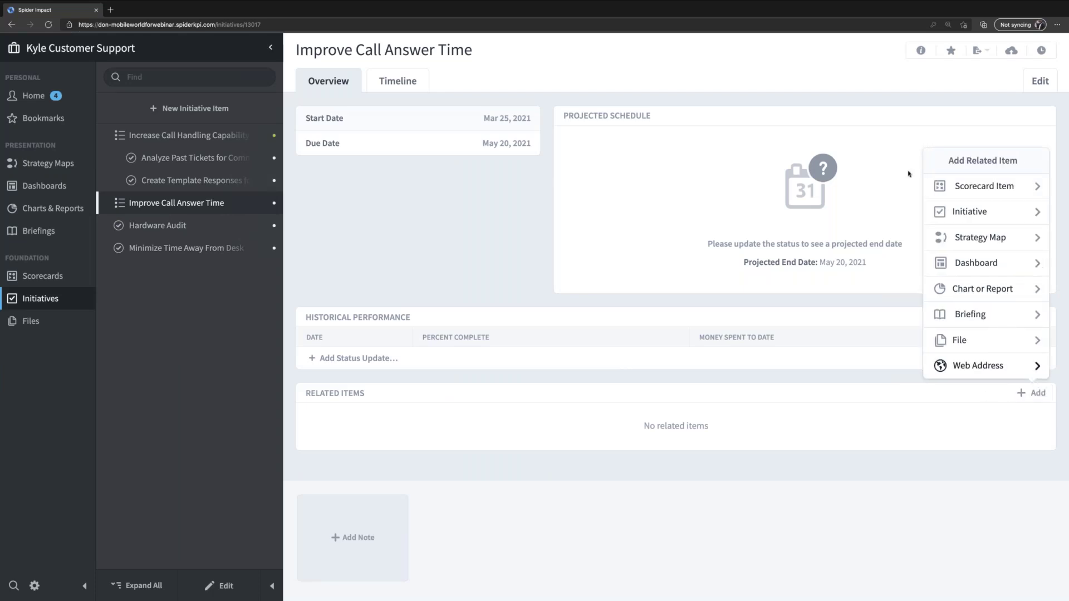
{"action": "left_click", "coordinate": [983, 186]}
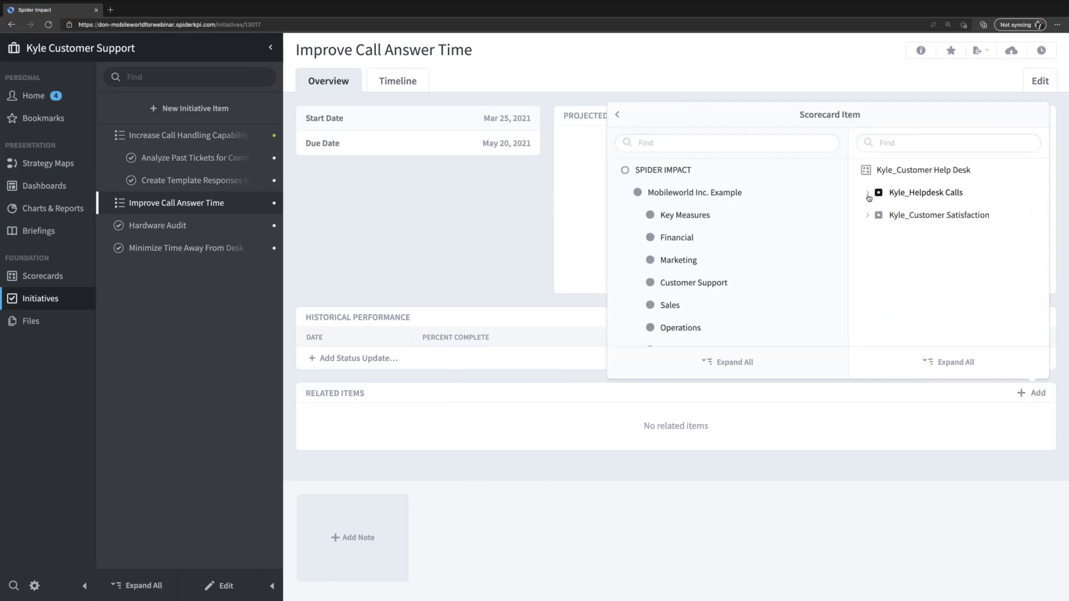
{"action": "left_click", "coordinate": [868, 194]}
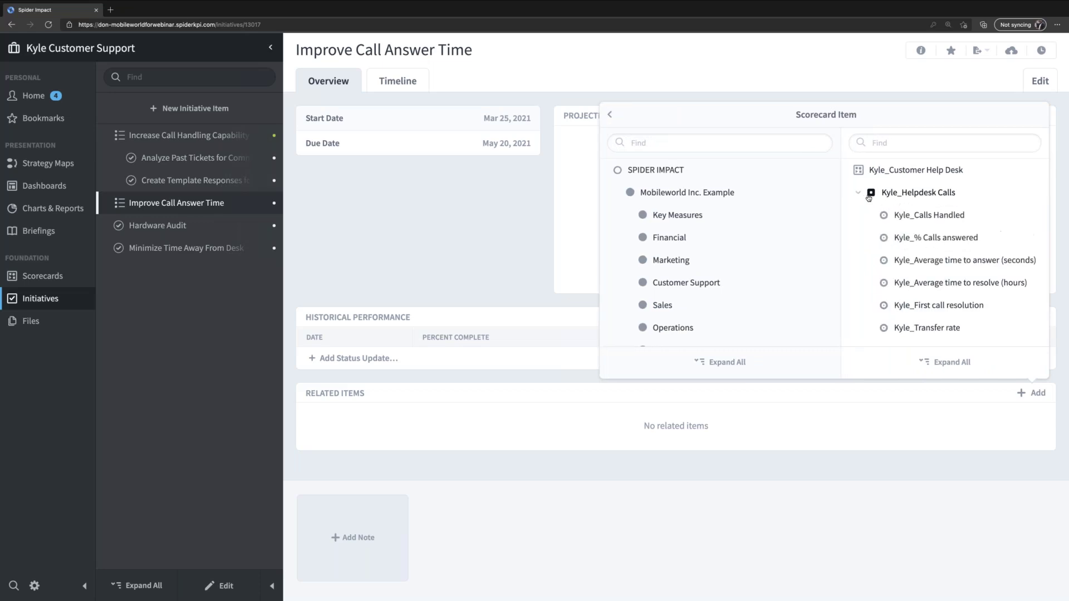
{"action": "mouse_move", "coordinate": [918, 217]}
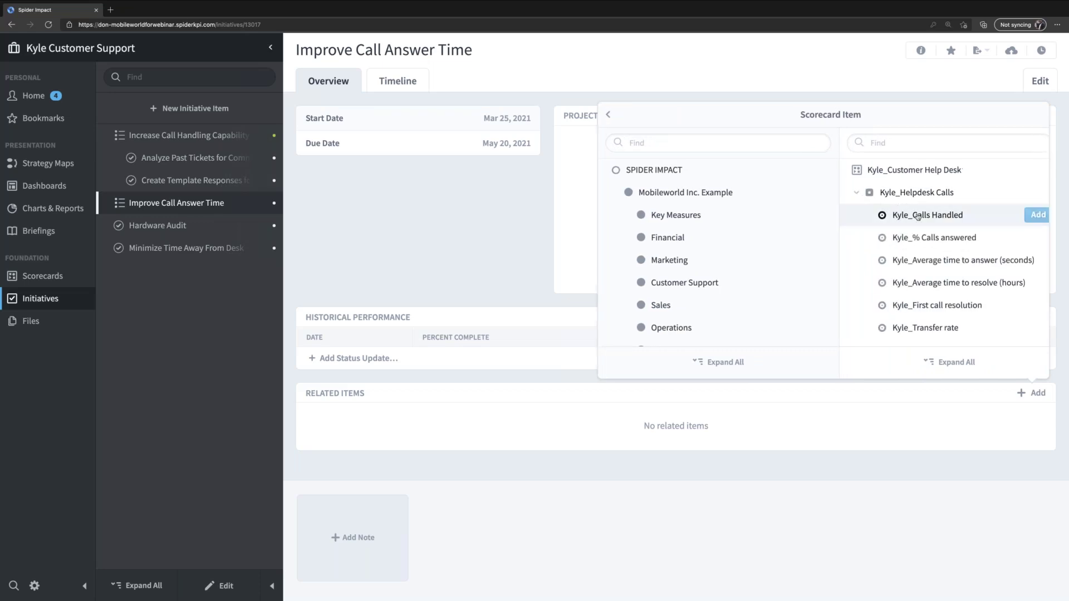
{"action": "left_click", "coordinate": [1037, 215]}
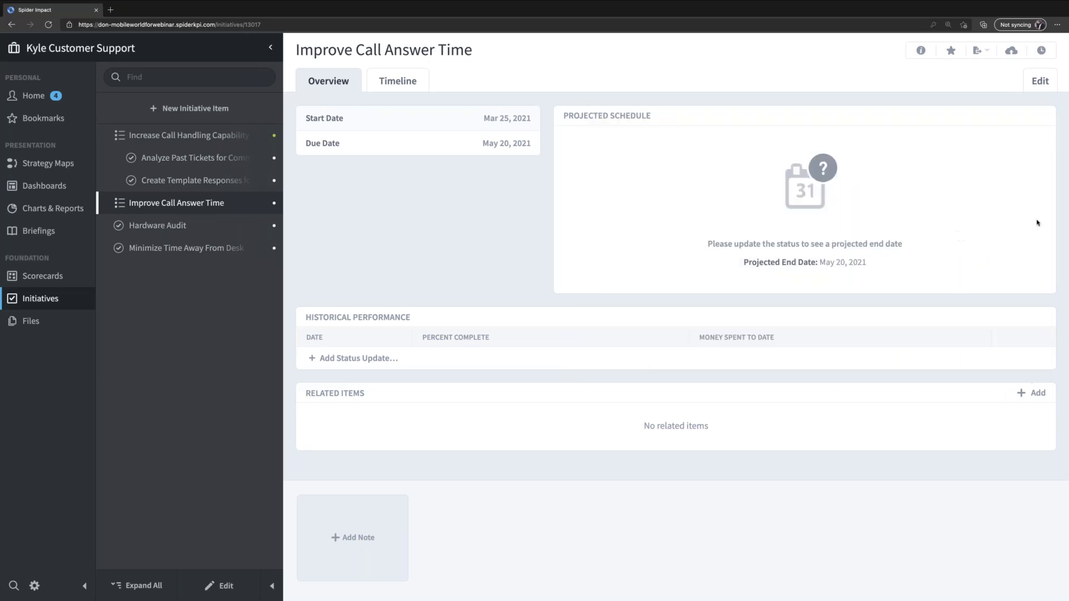
- Relate the rep's % Calls answered KPI to the Improve Call Answer Time initiative as well
{"action": "left_click", "coordinate": [1032, 393]}
{"action": "left_click", "coordinate": [937, 183]}
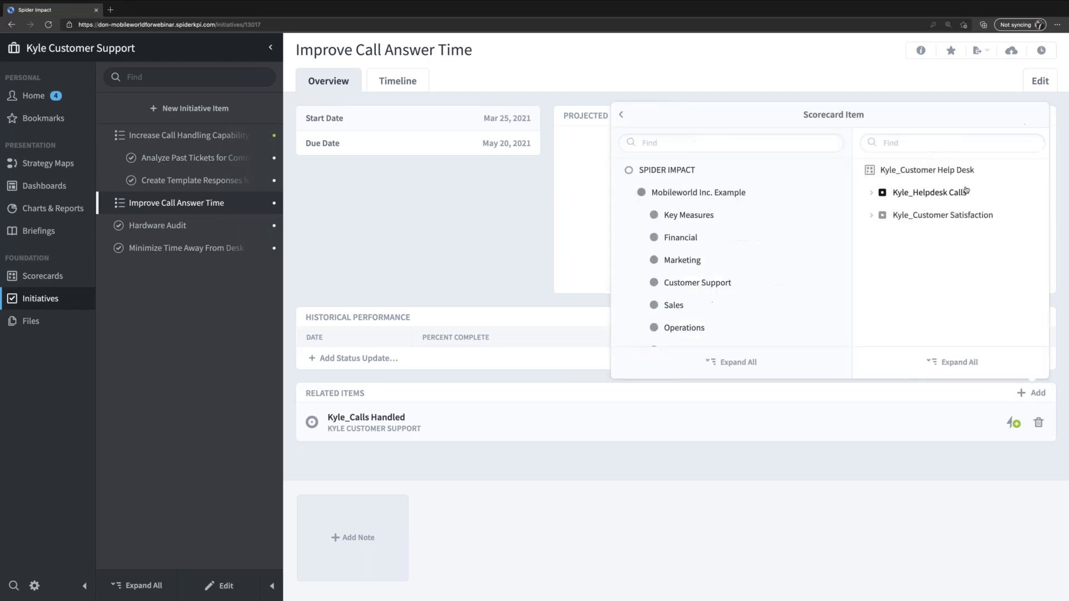
{"action": "left_click", "coordinate": [845, 192]}
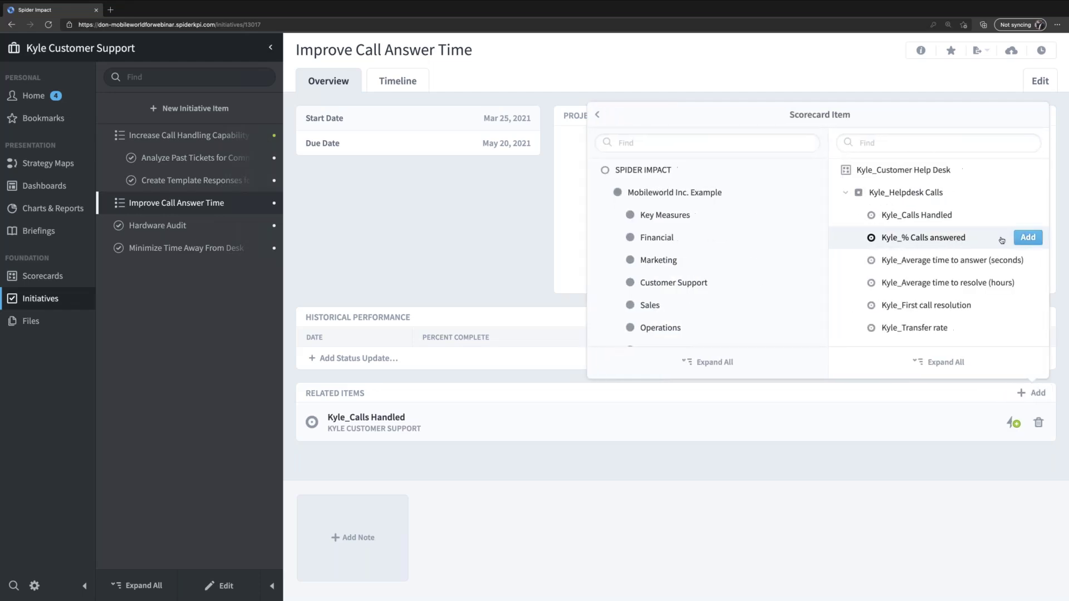
{"action": "left_click", "coordinate": [1028, 238]}
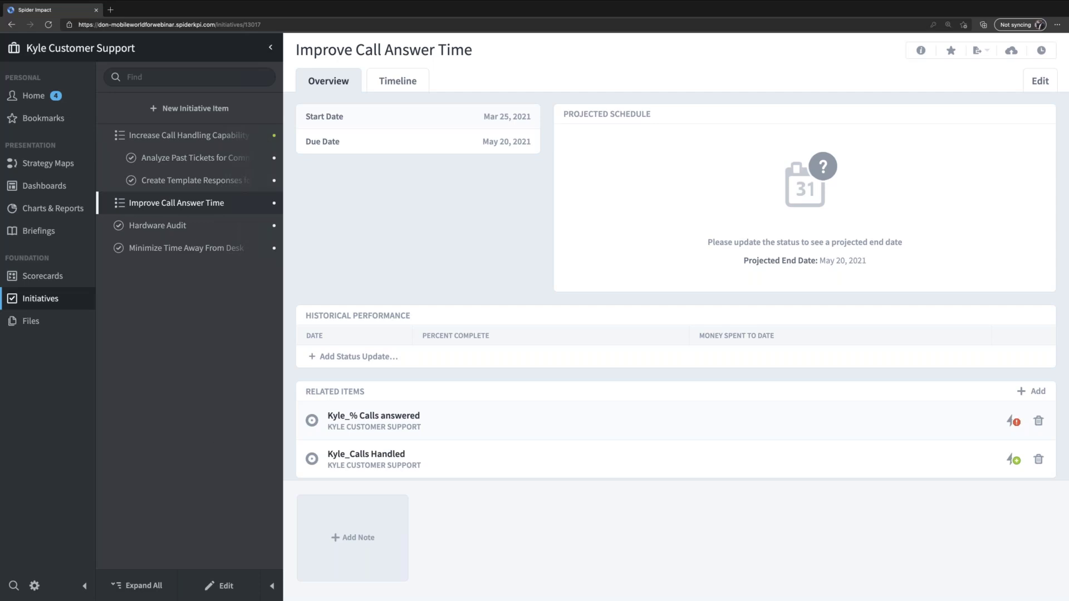
{"action": "scroll", "coordinate": [202, 514], "scroll_direction": "up", "scroll_amount": 5}
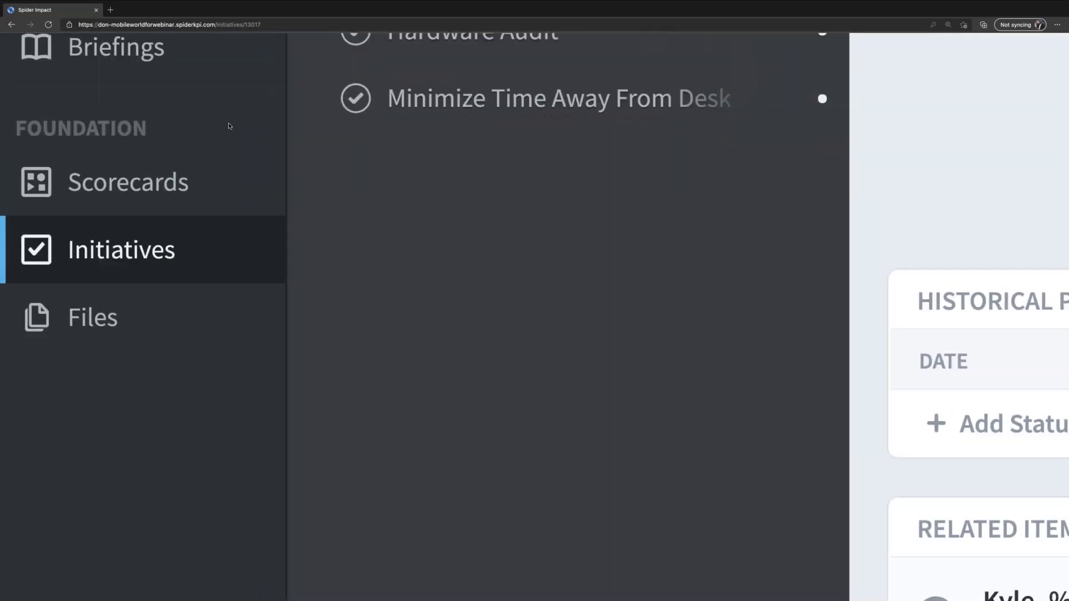
{"action": "scroll", "coordinate": [228, 126], "scroll_direction": "down", "scroll_amount": 5}
{"action": "left_click", "coordinate": [81, 48]}
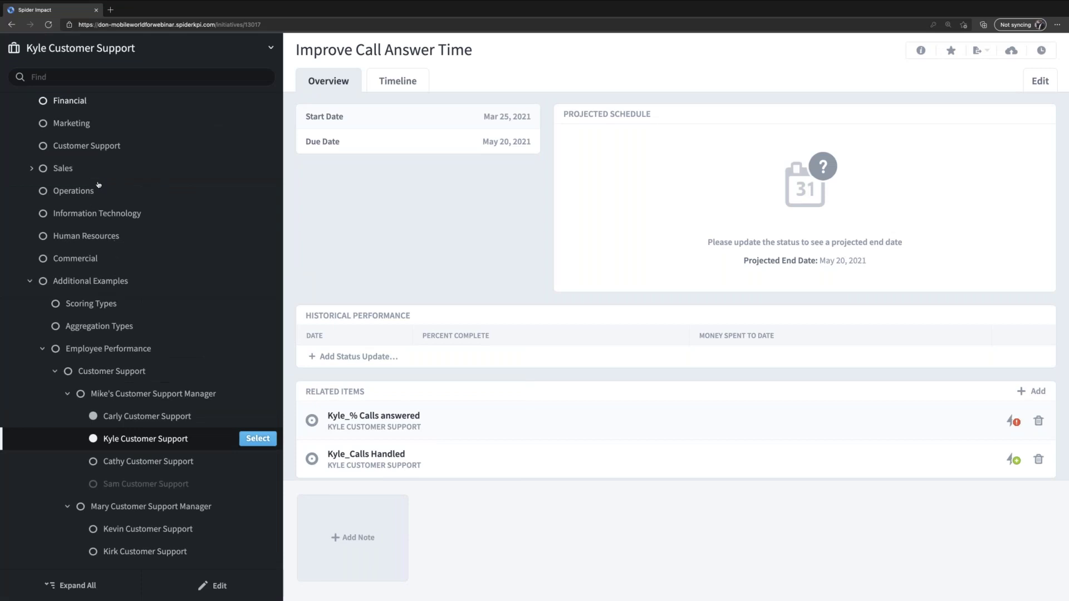
{"action": "scroll", "coordinate": [99, 190], "scroll_direction": "down", "scroll_amount": 5}
{"action": "left_click", "coordinate": [355, 275]}
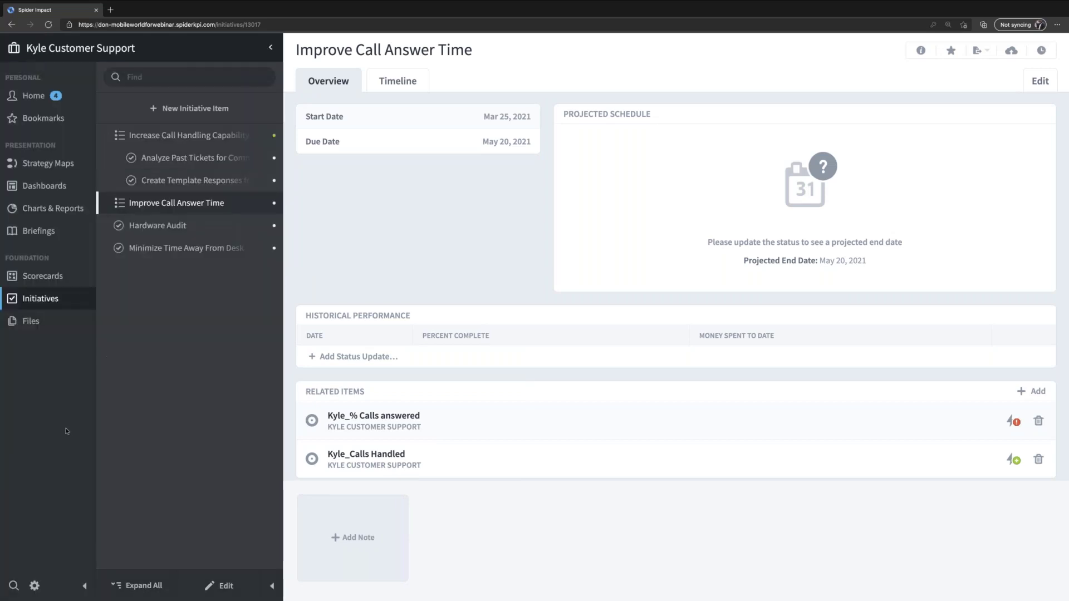
- Find the rep's support account in the user administration and log in as that user
{"action": "left_click", "coordinate": [35, 586]}
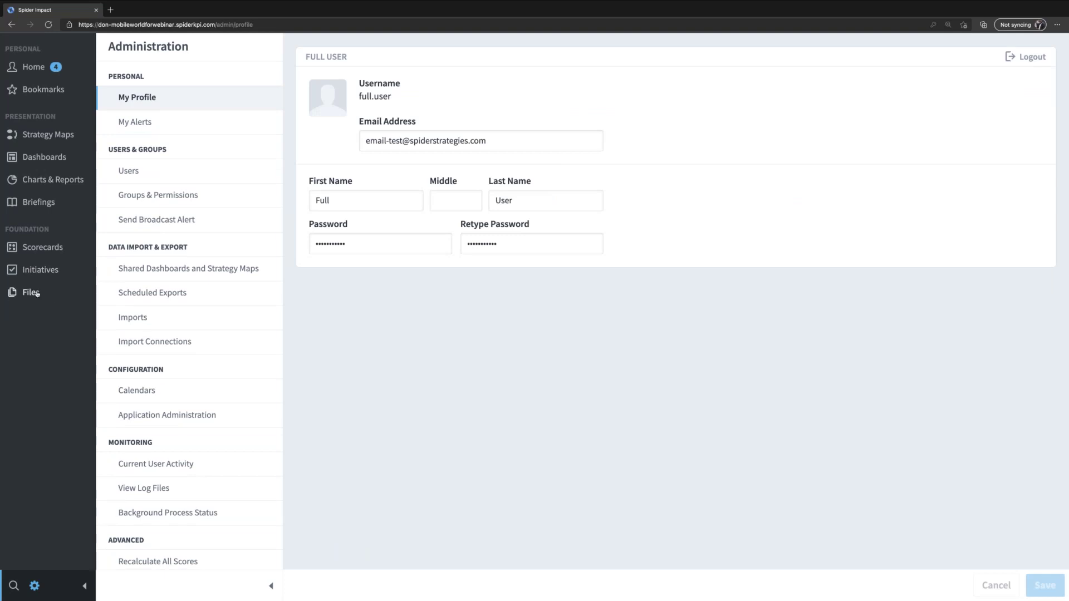
{"action": "left_click", "coordinate": [132, 177]}
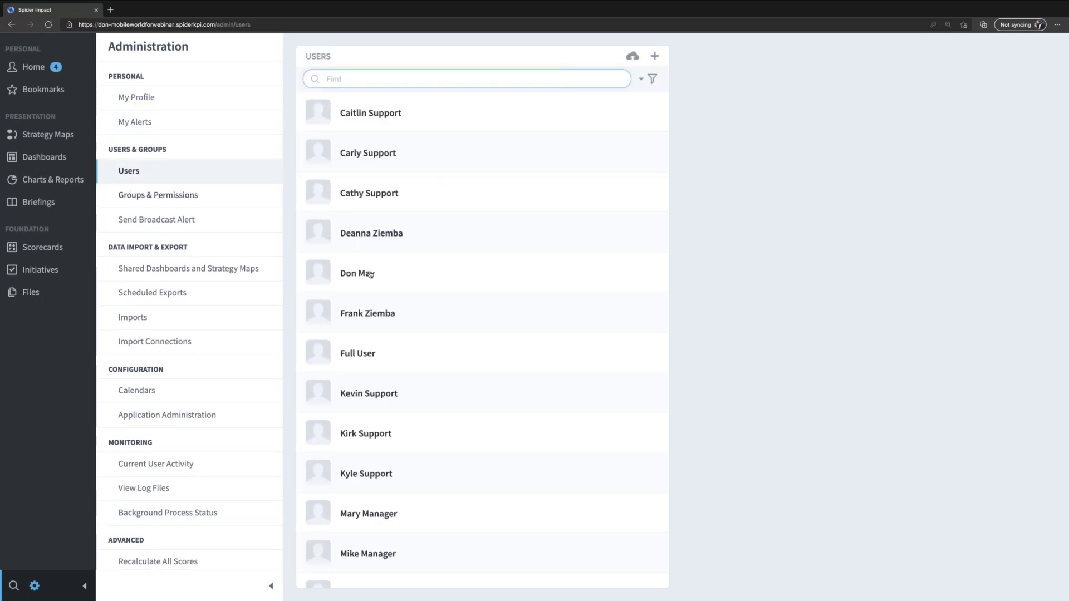
{"action": "left_click", "coordinate": [426, 469]}
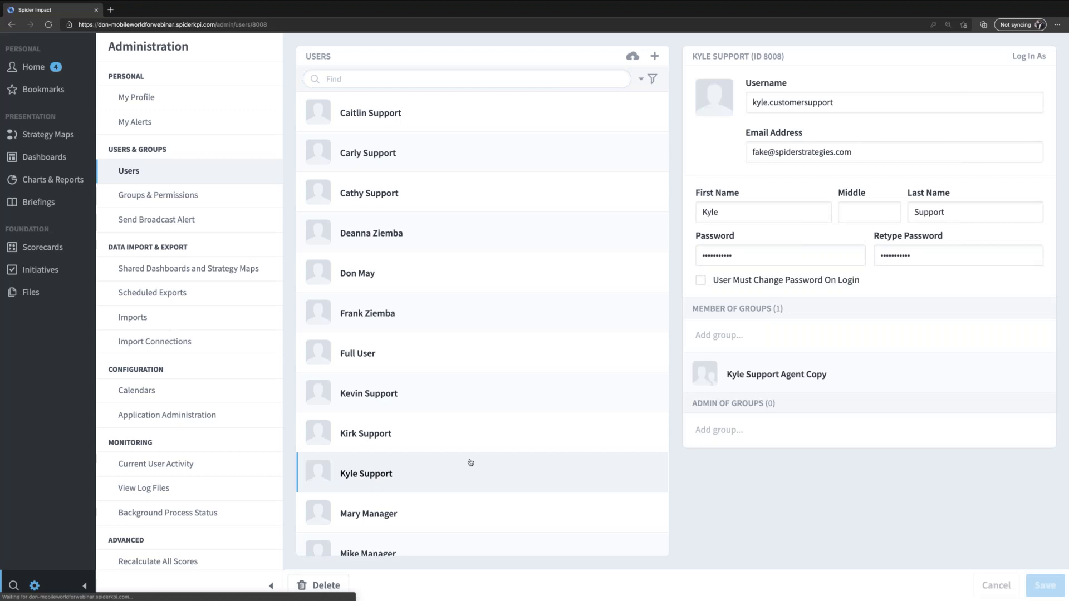
{"action": "left_click", "coordinate": [1029, 56]}
{"action": "left_click", "coordinate": [668, 387]}
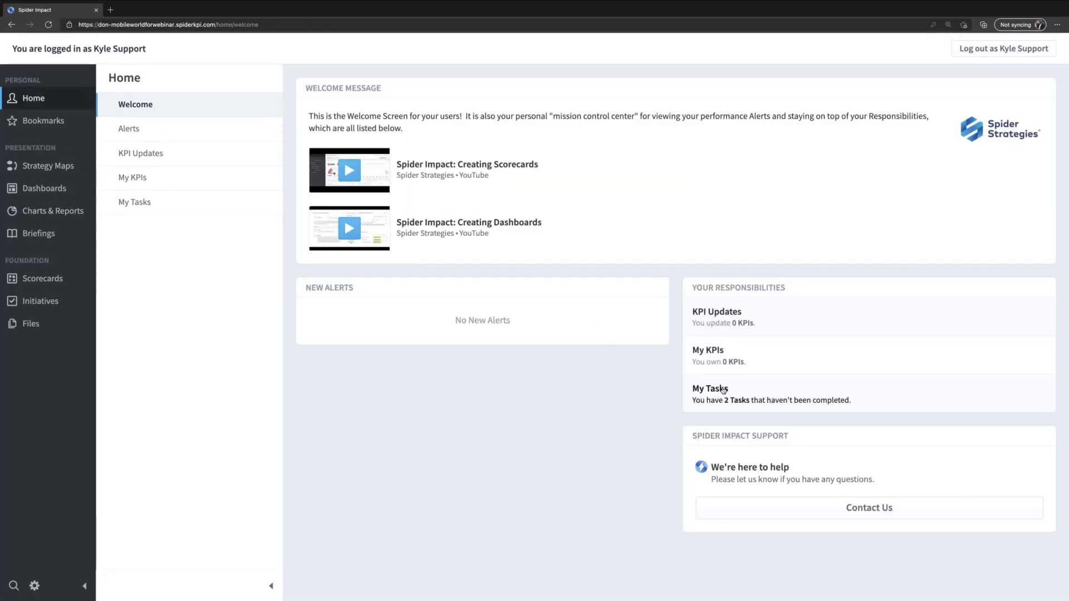
- Review the rep's assigned tasks and log out of the rep's account
{"action": "left_click", "coordinate": [724, 396]}
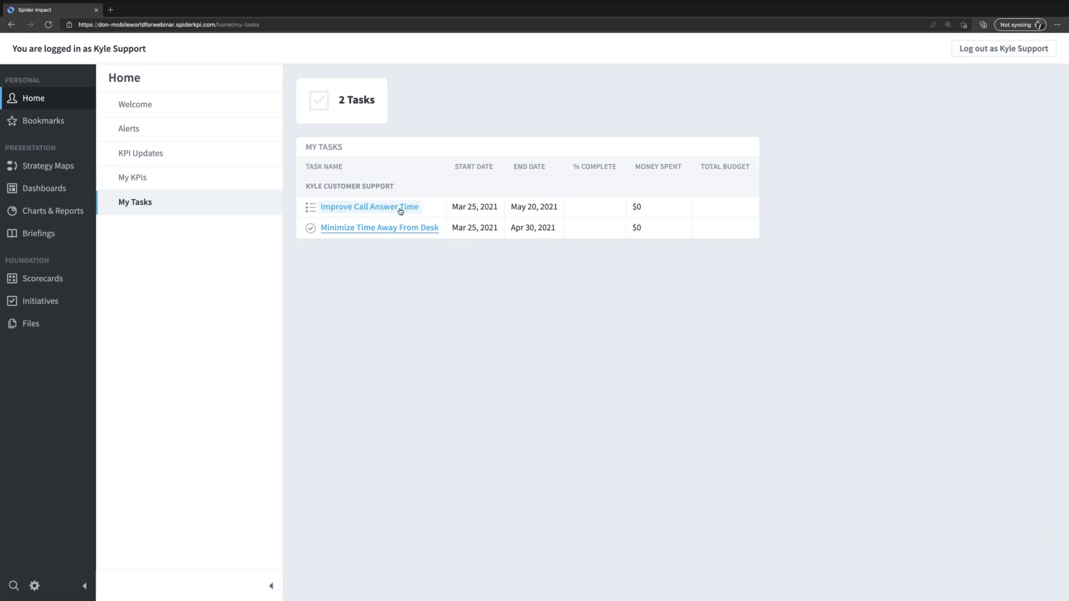
{"action": "left_click", "coordinate": [976, 51]}
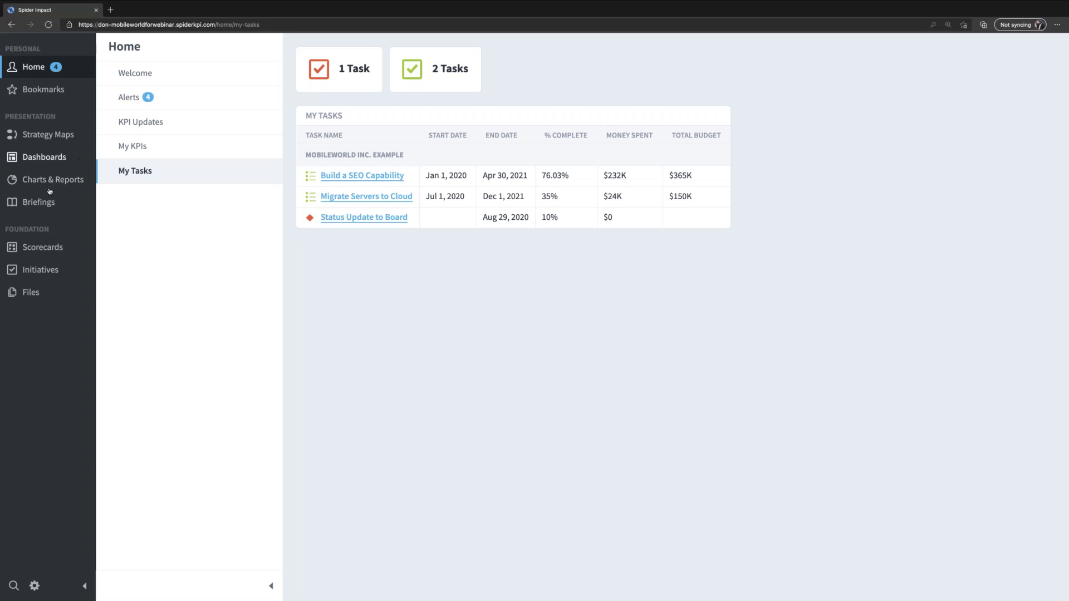
- Review the rep's Center Key Measures dashboard month by month from February through July 2021
{"action": "left_click", "coordinate": [48, 161]}
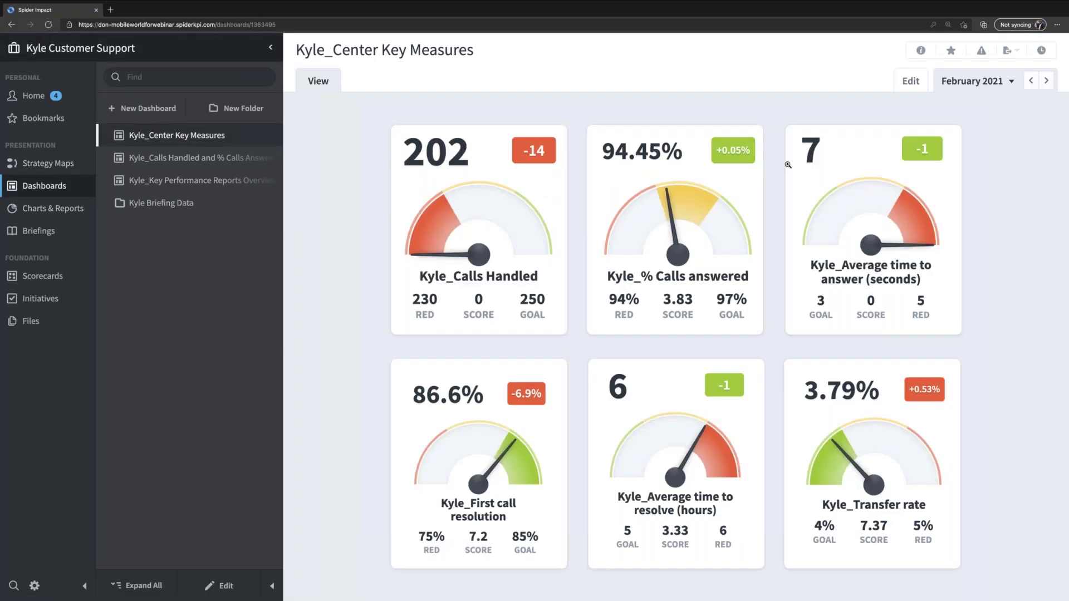
{"action": "left_click", "coordinate": [1046, 80]}
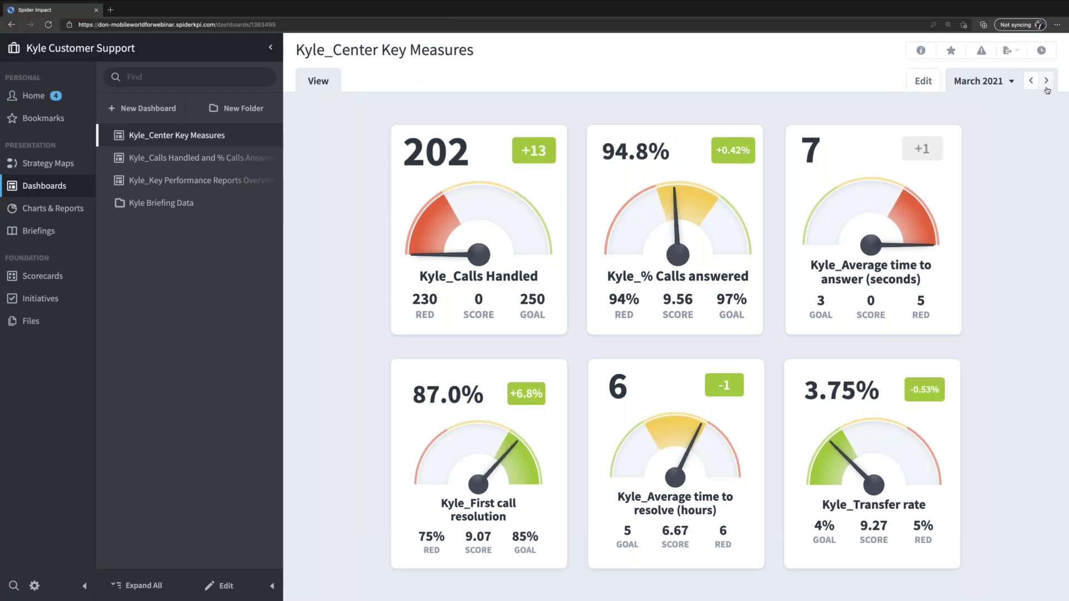
{"action": "left_click", "coordinate": [1046, 84]}
{"action": "left_click", "coordinate": [1046, 83]}
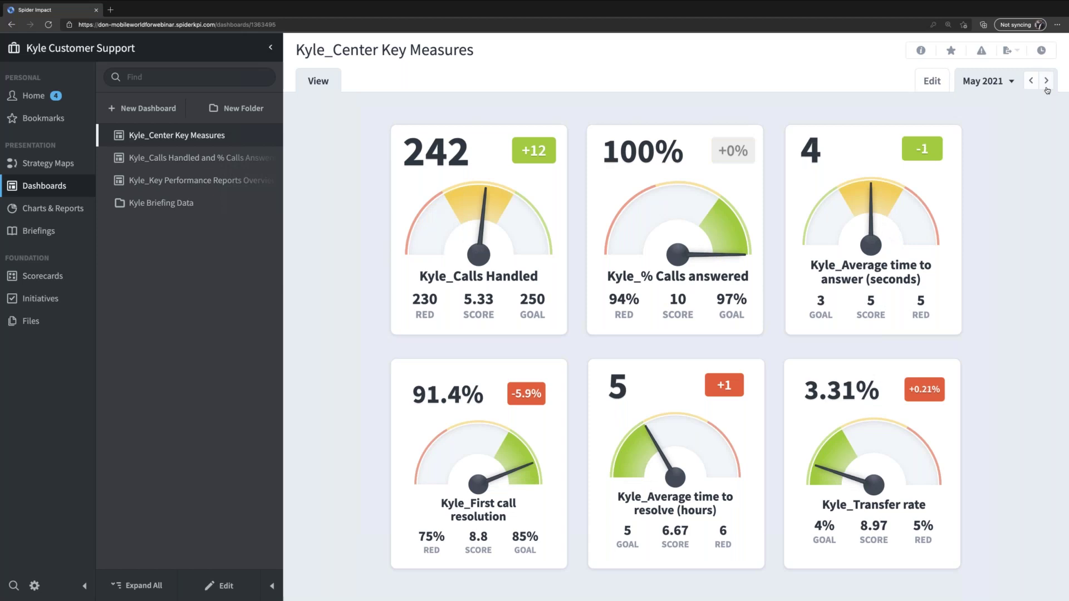
{"action": "left_click", "coordinate": [1047, 88]}
{"action": "left_click", "coordinate": [1047, 88]}
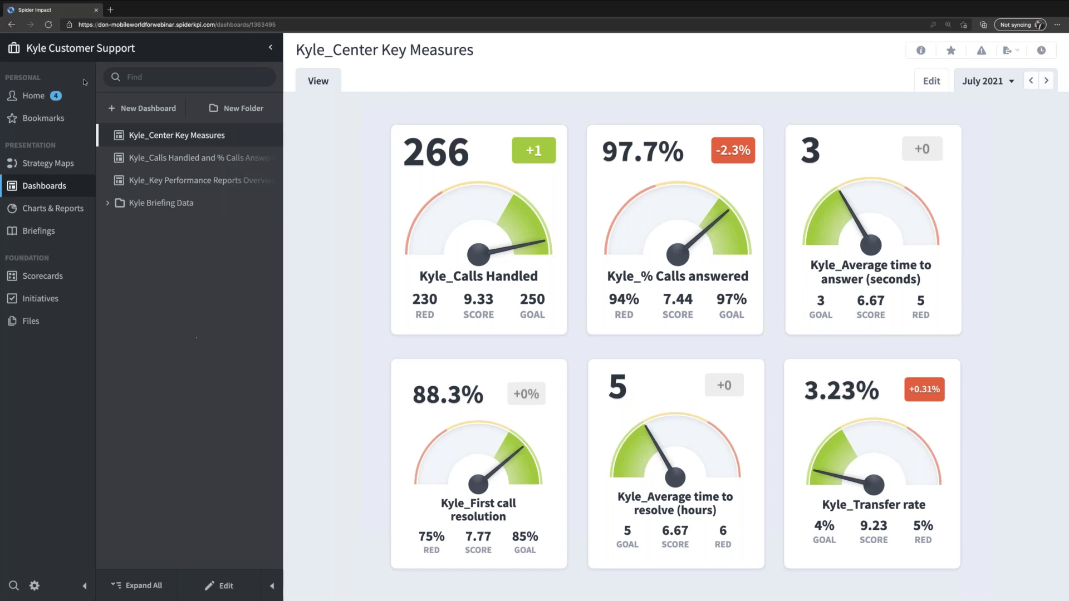
- Open the templated copy settings of the customer support manager organization that contains the rep's organization
{"action": "left_click", "coordinate": [54, 54]}
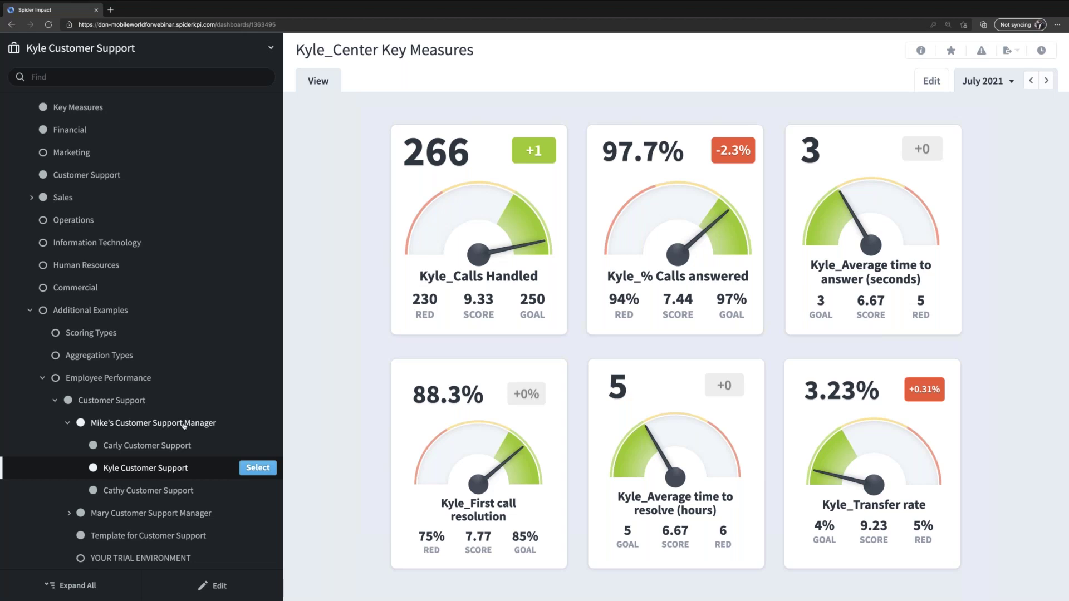
{"action": "left_click", "coordinate": [183, 424]}
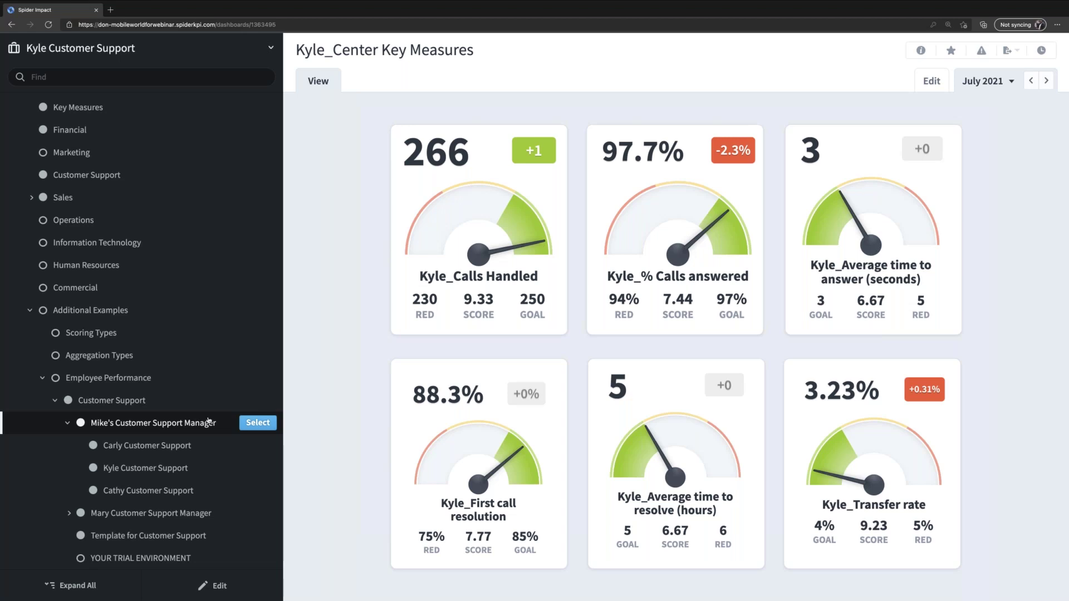
{"action": "left_click", "coordinate": [214, 585]}
{"action": "left_click", "coordinate": [281, 423]}
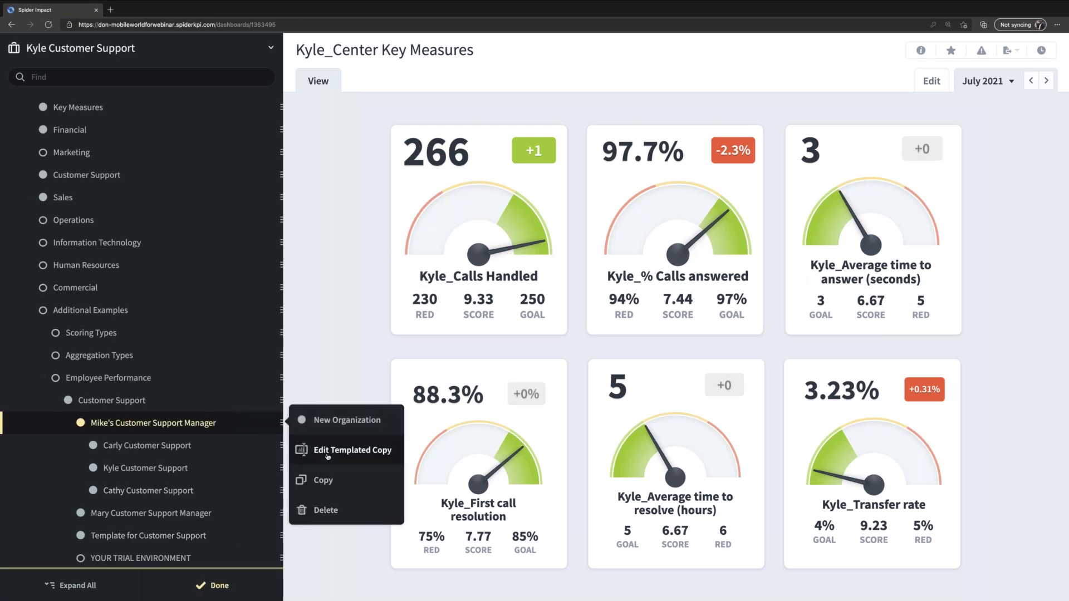
{"action": "left_click", "coordinate": [326, 452]}
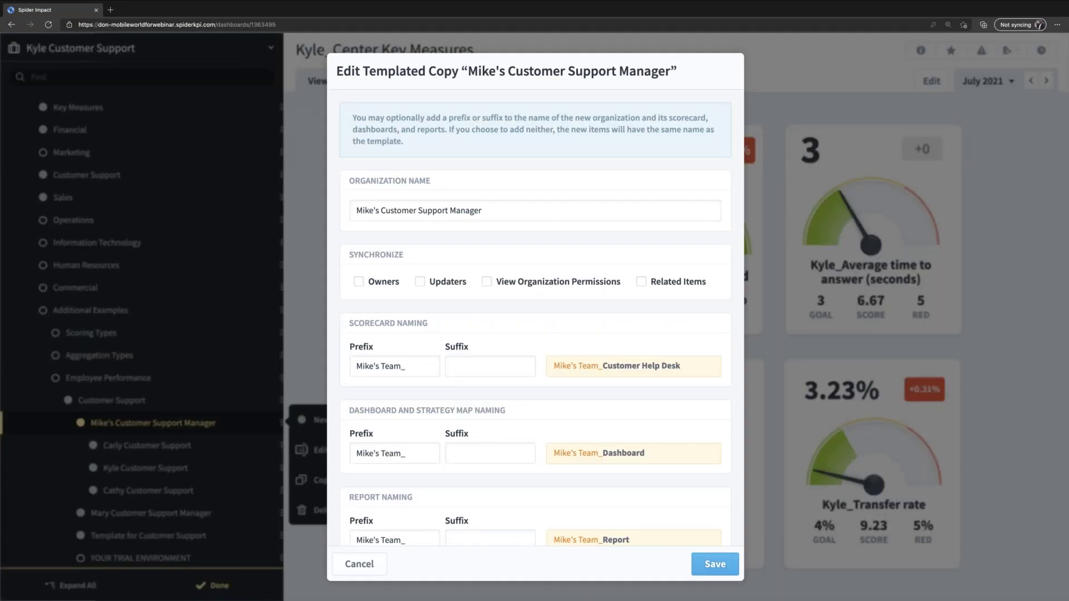
- Replace the manager's first name in the organization name with the new manager's, keeping the Customer Support Manager wording
{"action": "double_click", "coordinate": [364, 211]}
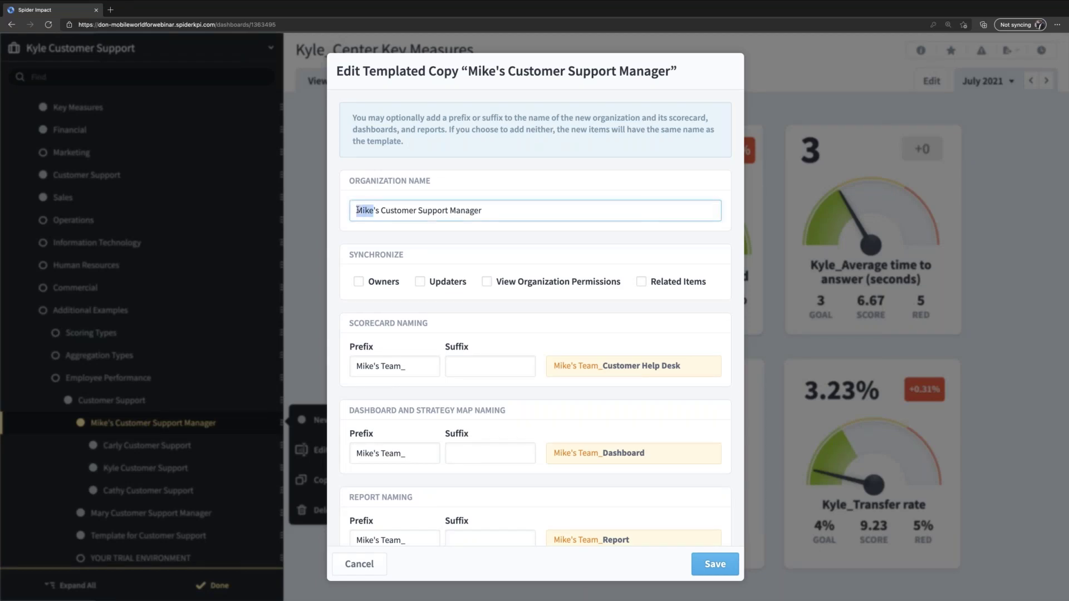
{"action": "type", "text": "Don"}
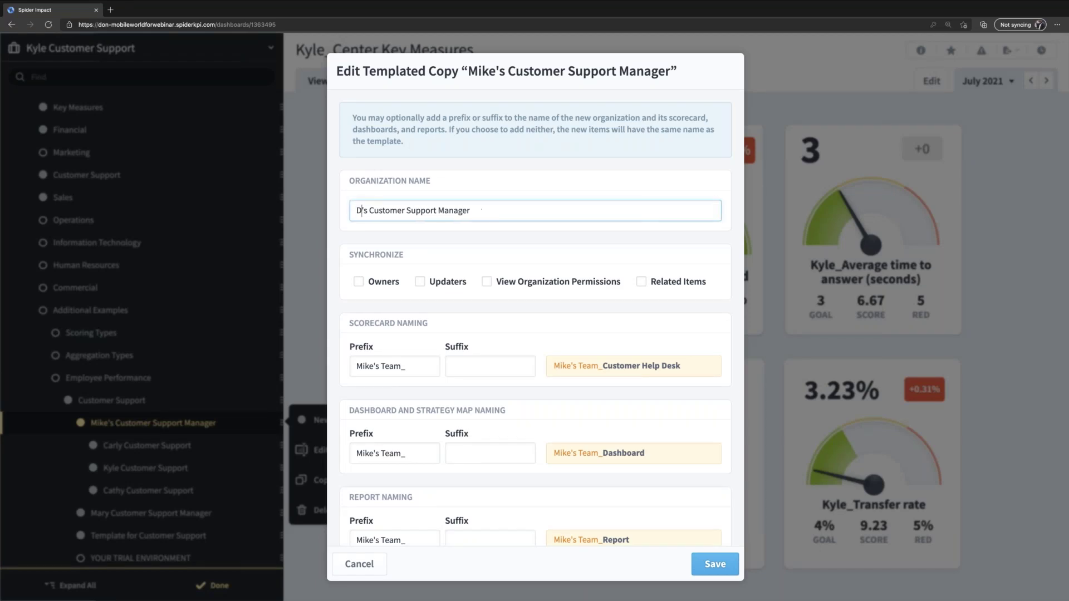
{"action": "scroll", "coordinate": [535, 334], "scroll_direction": "down", "scroll_amount": 1}
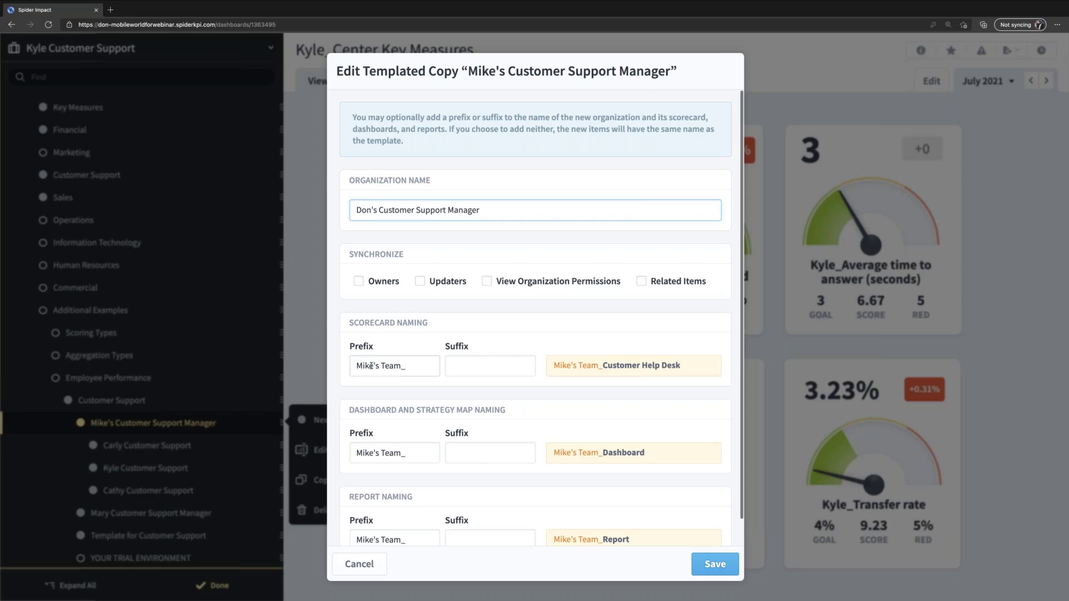
- Update the Team_ prefixes for scorecard, dashboard and strategy map, and report naming with the new manager's first name
{"action": "left_click_drag", "start_coordinate": [372, 366], "coordinate": [355, 366]}
{"action": "type", "text": "Don"}
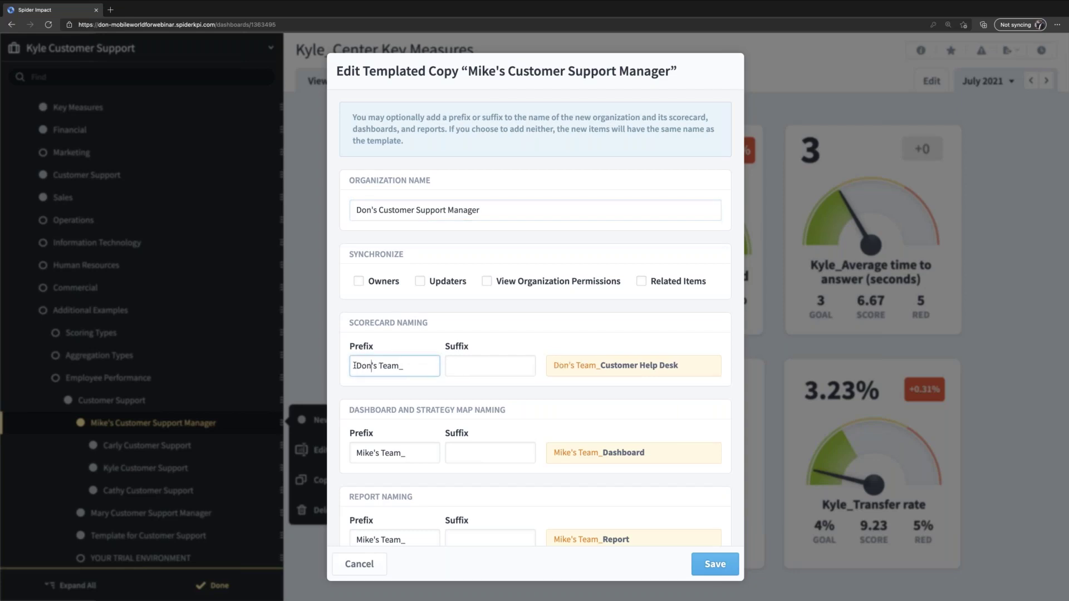
{"action": "left_click_drag", "start_coordinate": [374, 453], "coordinate": [347, 452]}
{"action": "type", "text": "Don"}
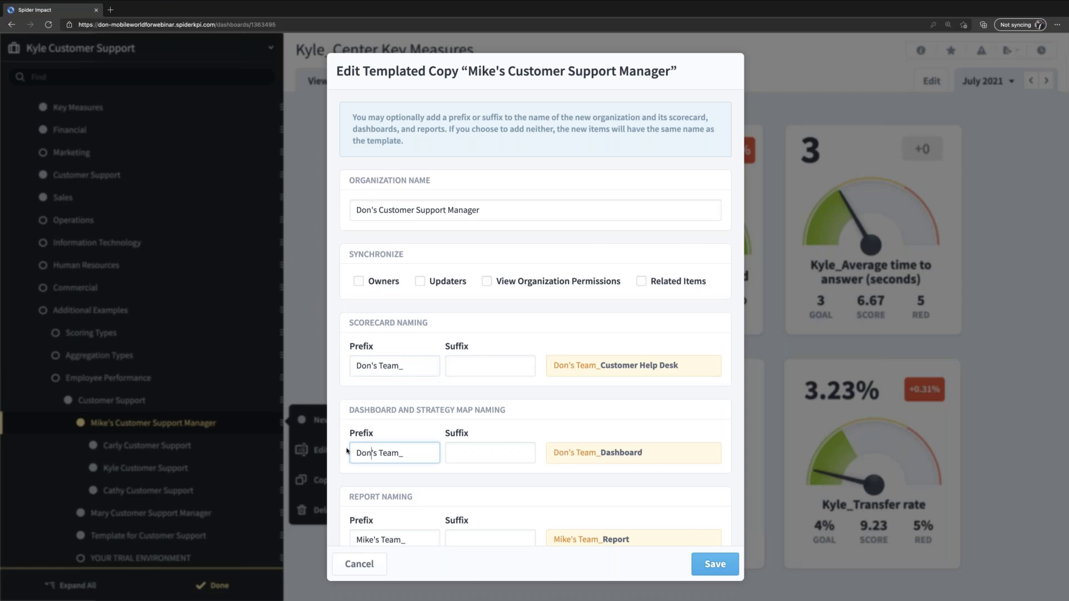
{"action": "left_click_drag", "start_coordinate": [373, 538], "coordinate": [352, 537]}
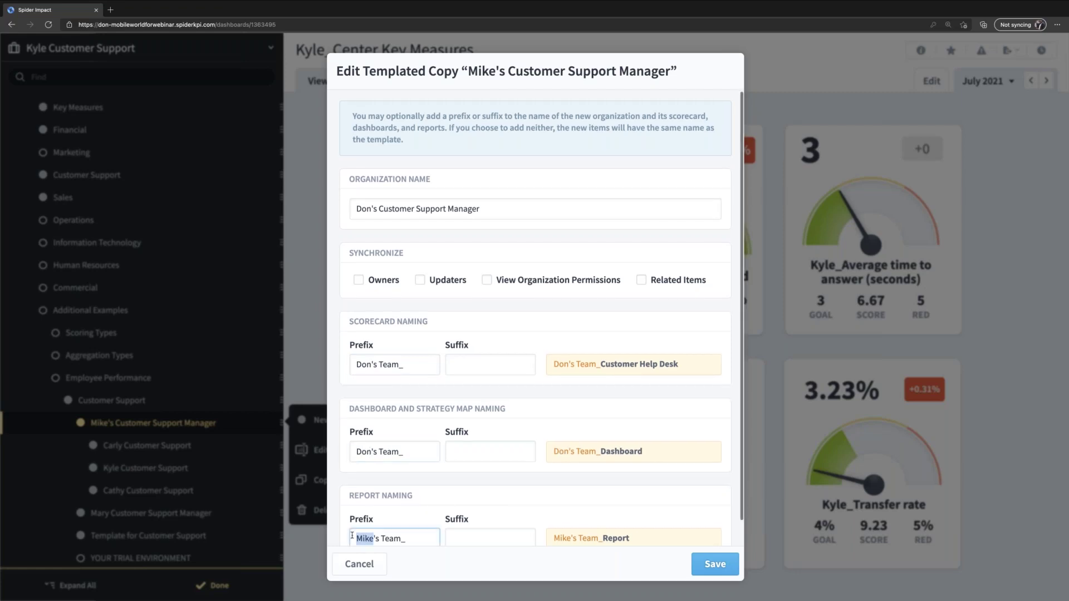